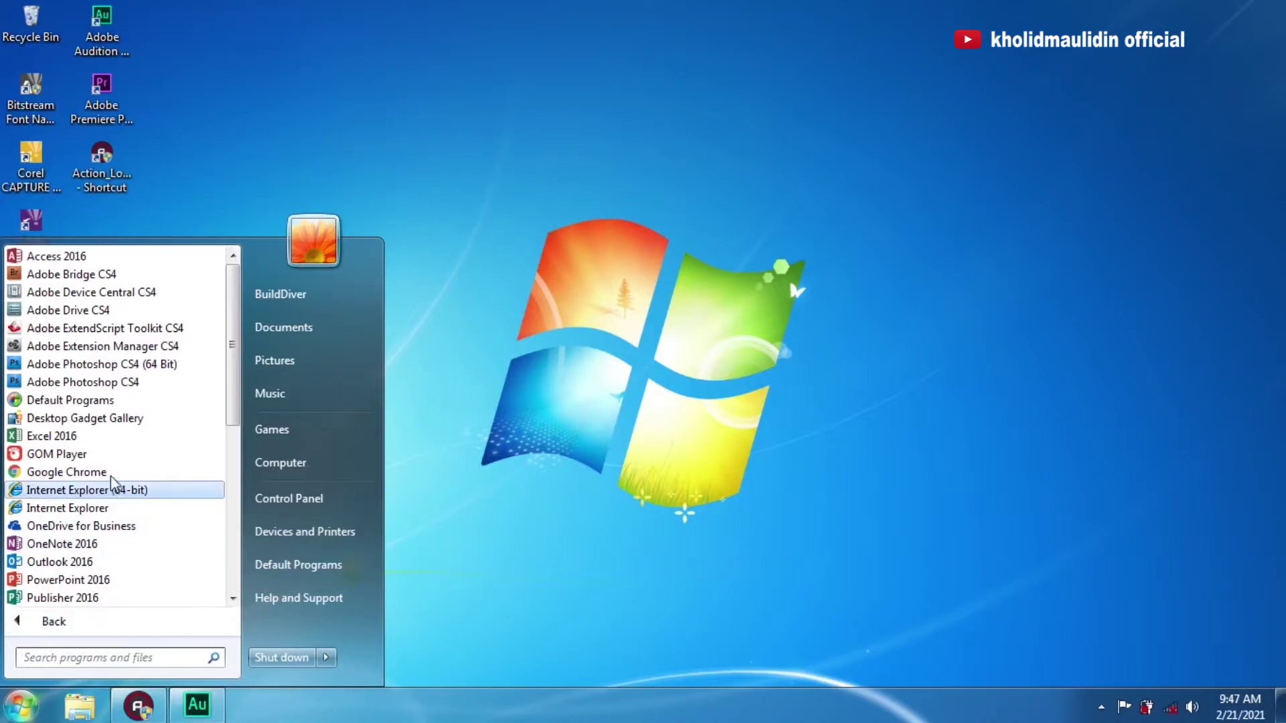
# Step: Launch Adobe Photoshop CS4, preview the logo smp picture from the Pictures library, and open it in Photoshop
pyautogui.click(123, 387)
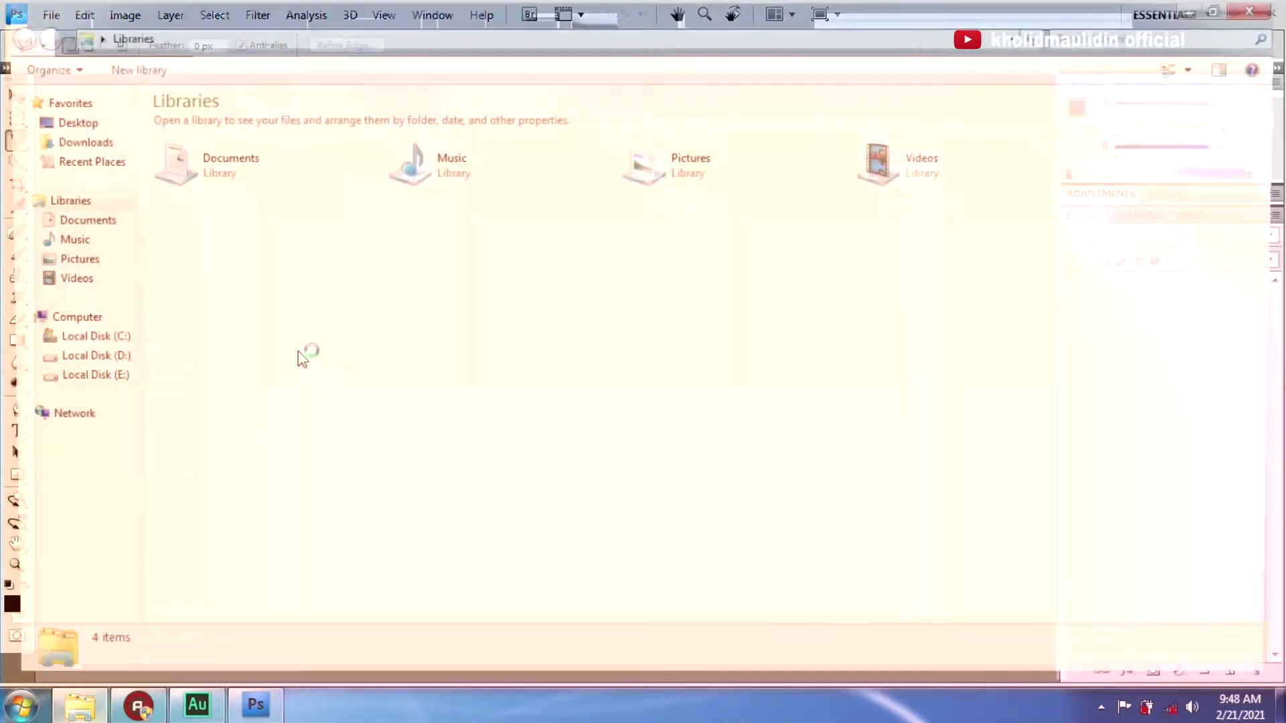
pyautogui.click(89, 266)
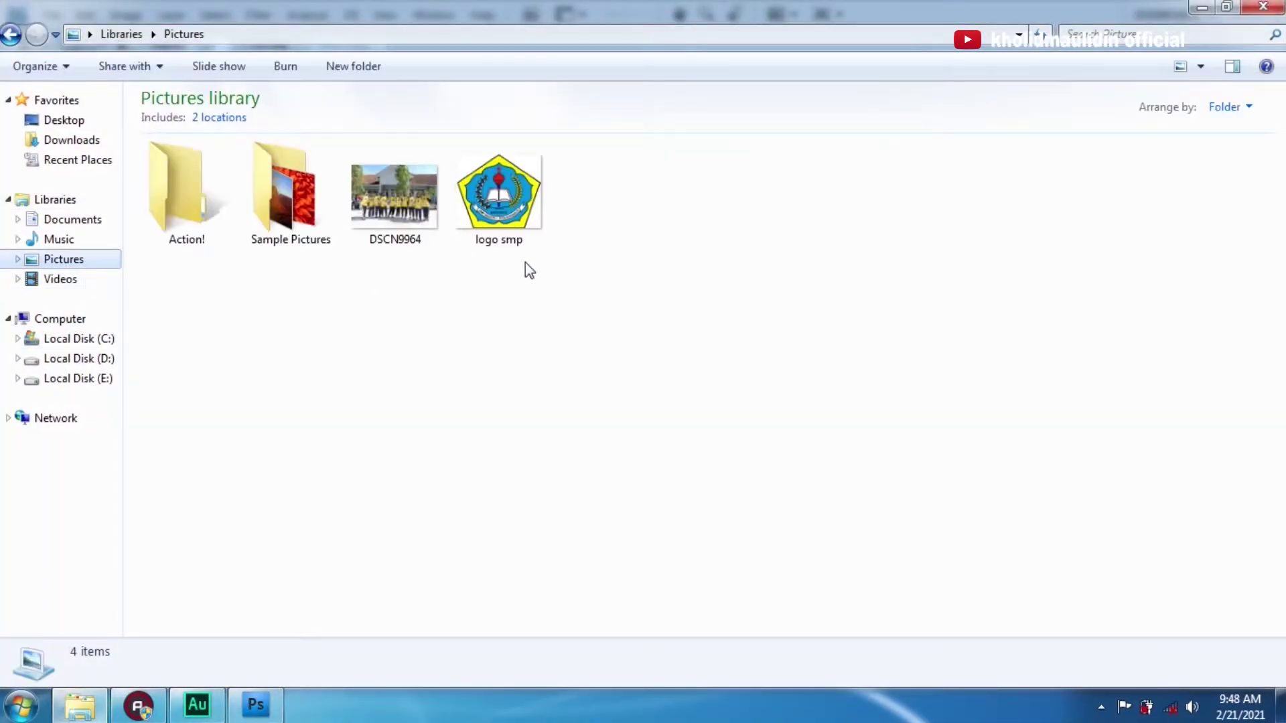
pyautogui.click(534, 203)
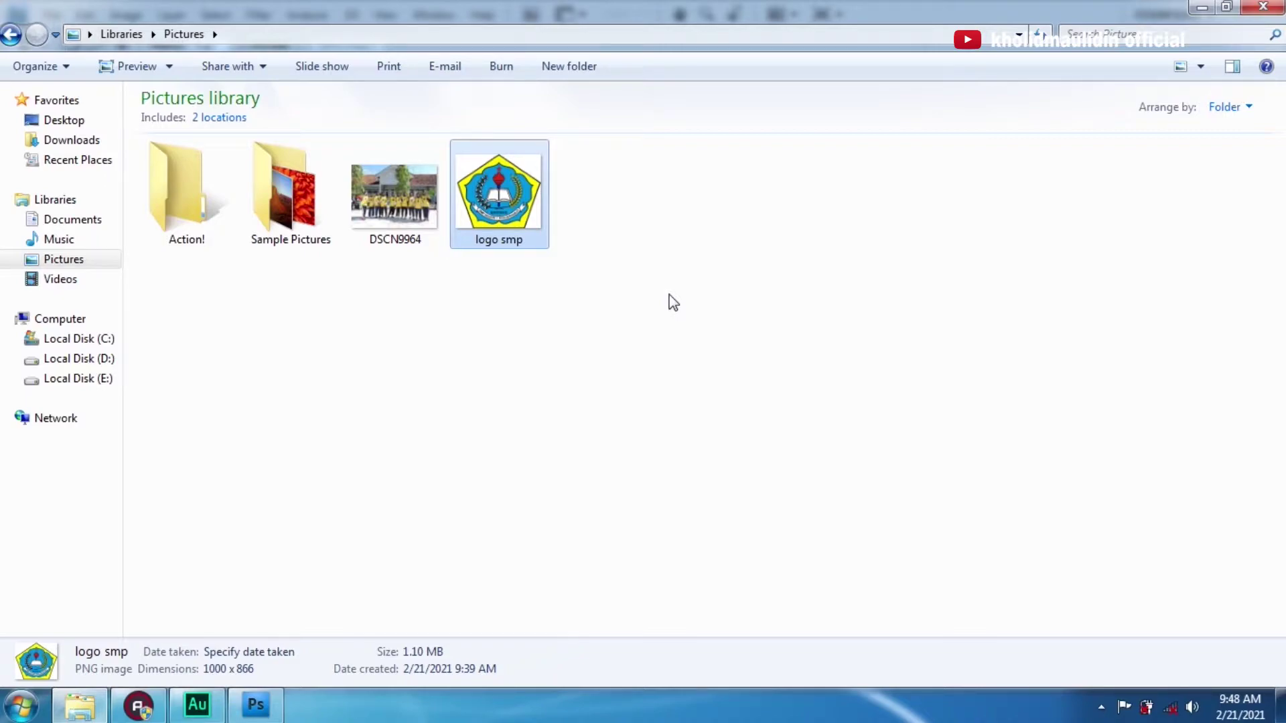
pyautogui.doubleClick(524, 199)
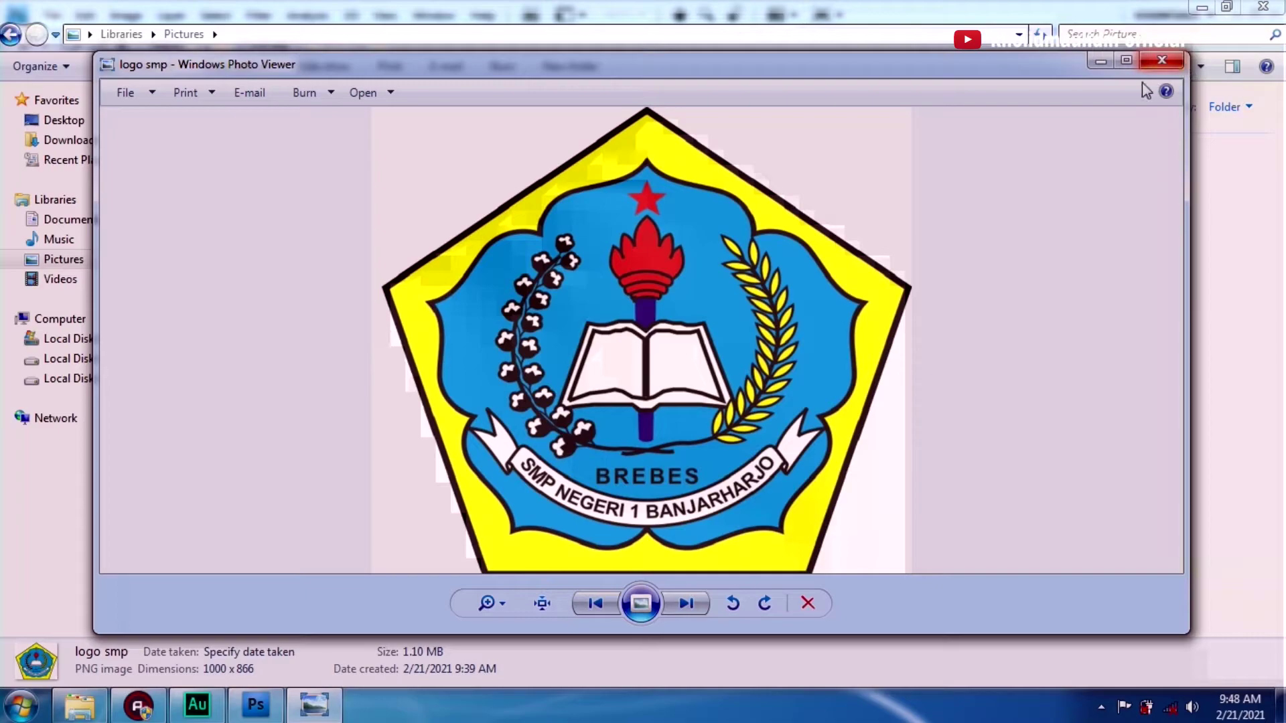
pyautogui.click(1162, 60)
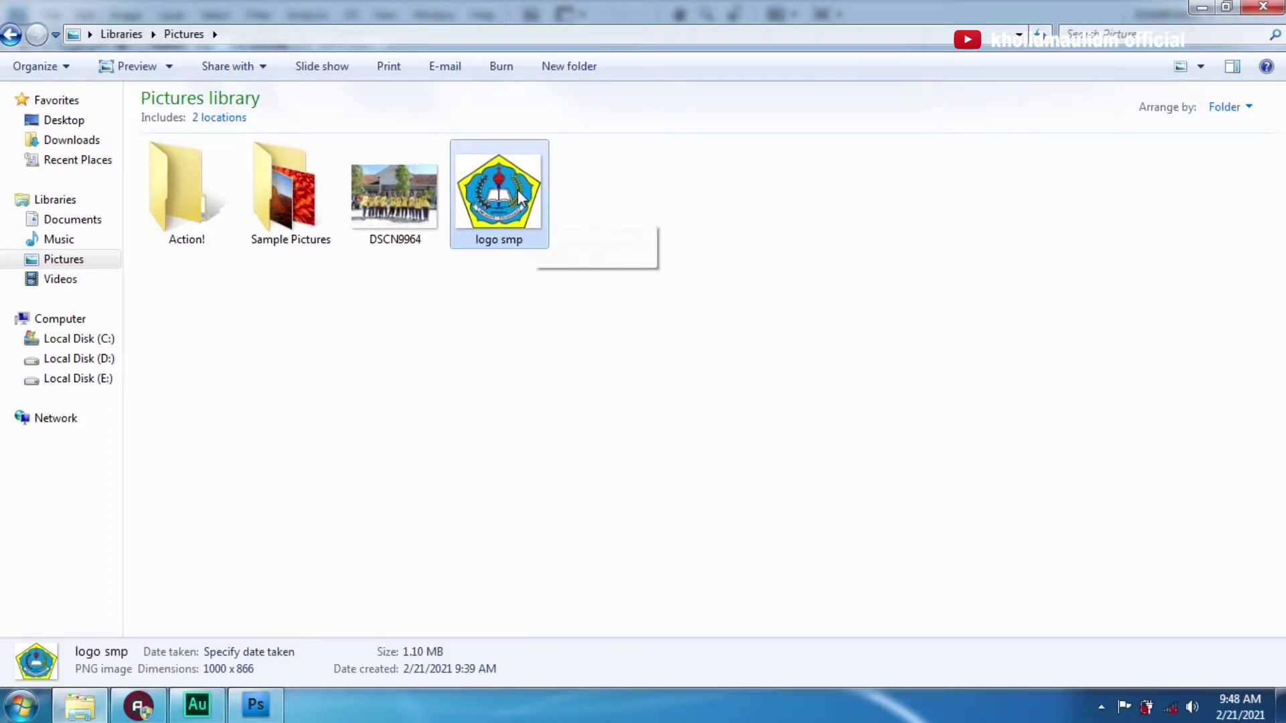
pyautogui.moveTo(517, 196); pyautogui.dragTo(706, 290)
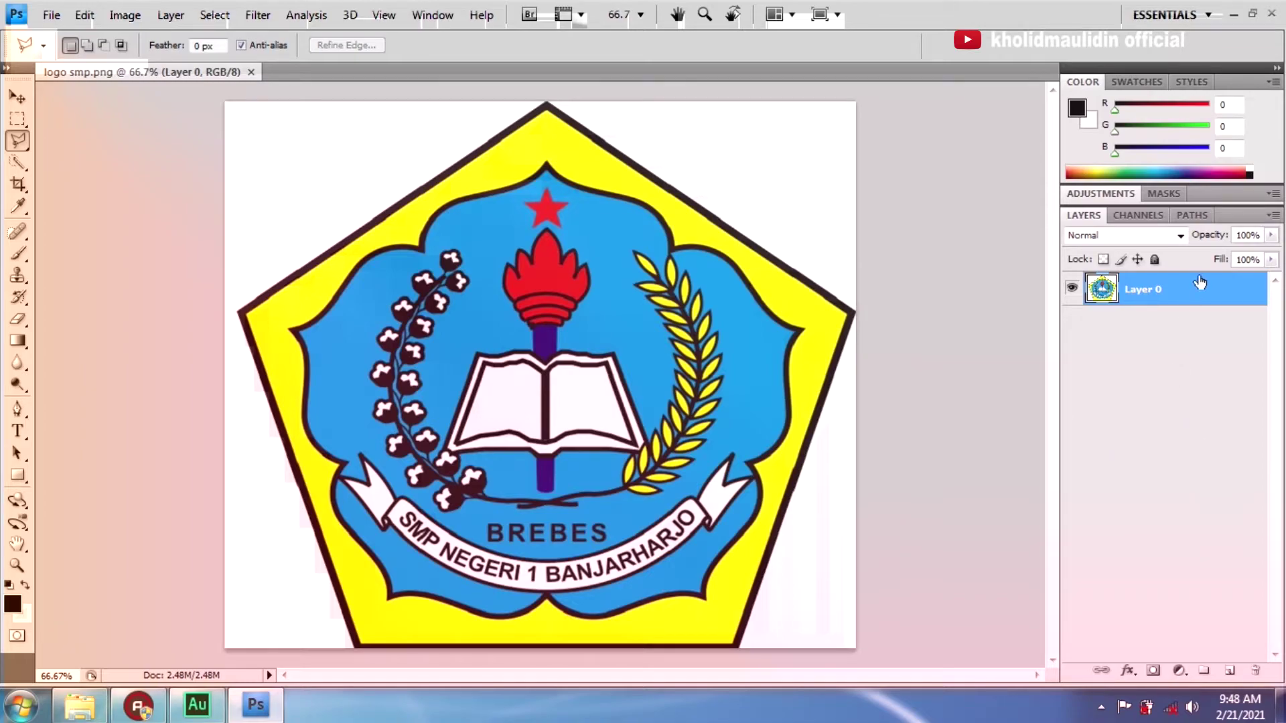
# Step: Convert Layer 0 to a smart object and rasterize it
pyautogui.rightClick(1193, 301)
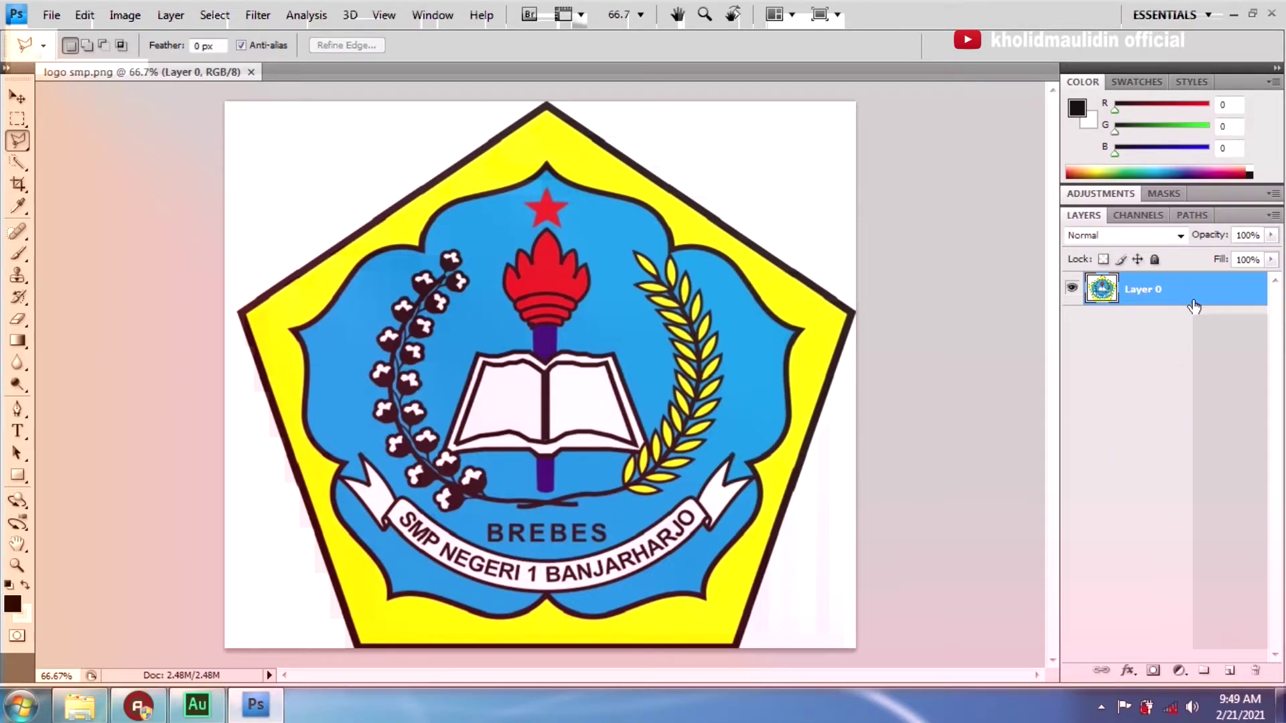
pyautogui.rightClick(1193, 300)
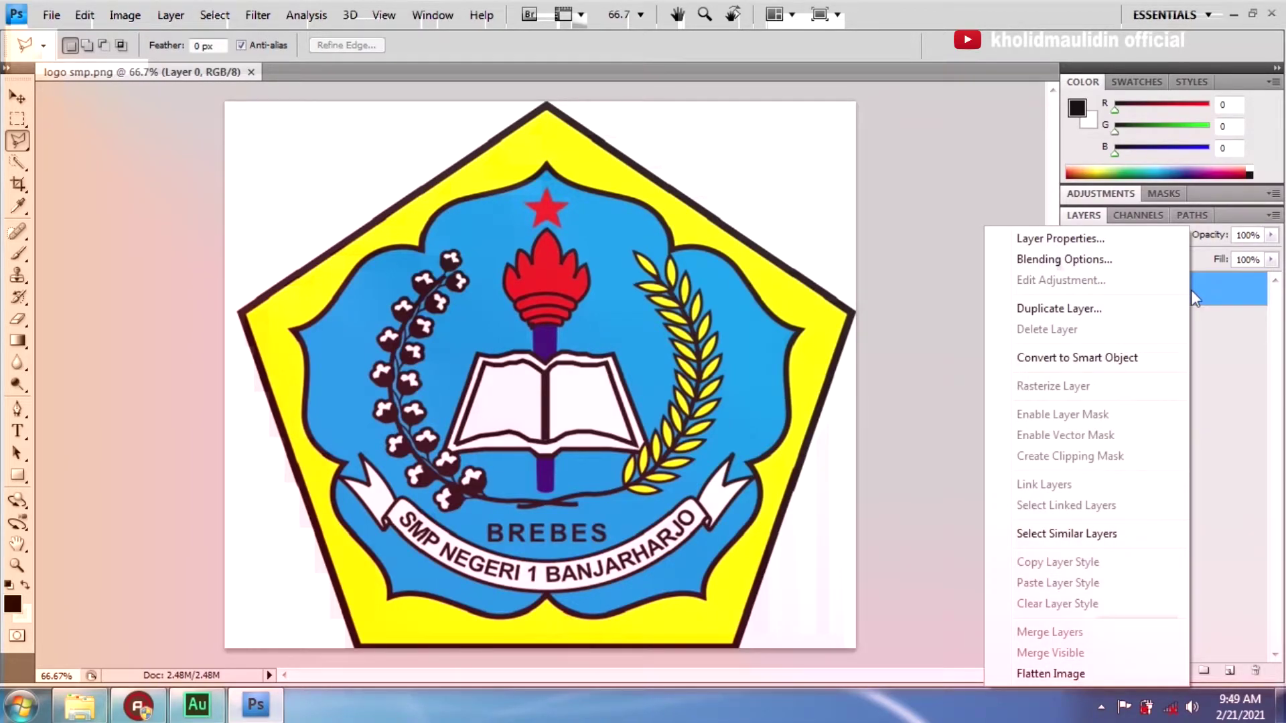
pyautogui.click(1163, 367)
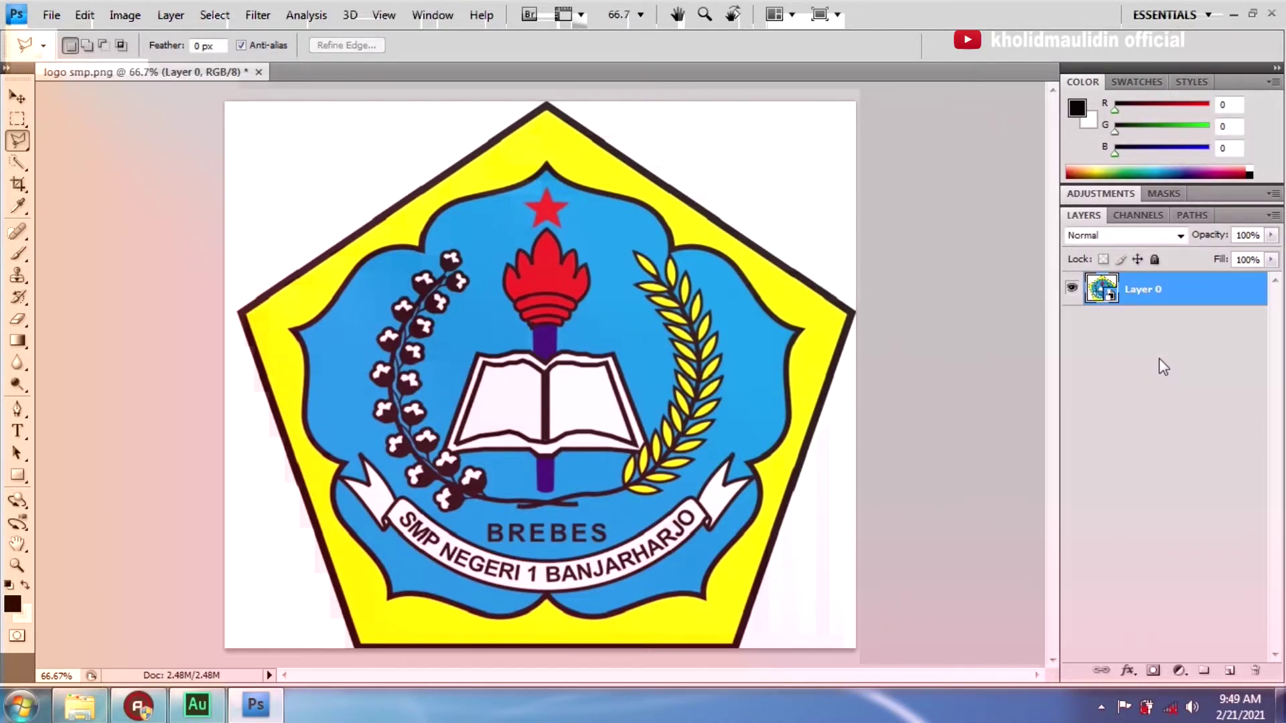
pyautogui.rightClick(1205, 299)
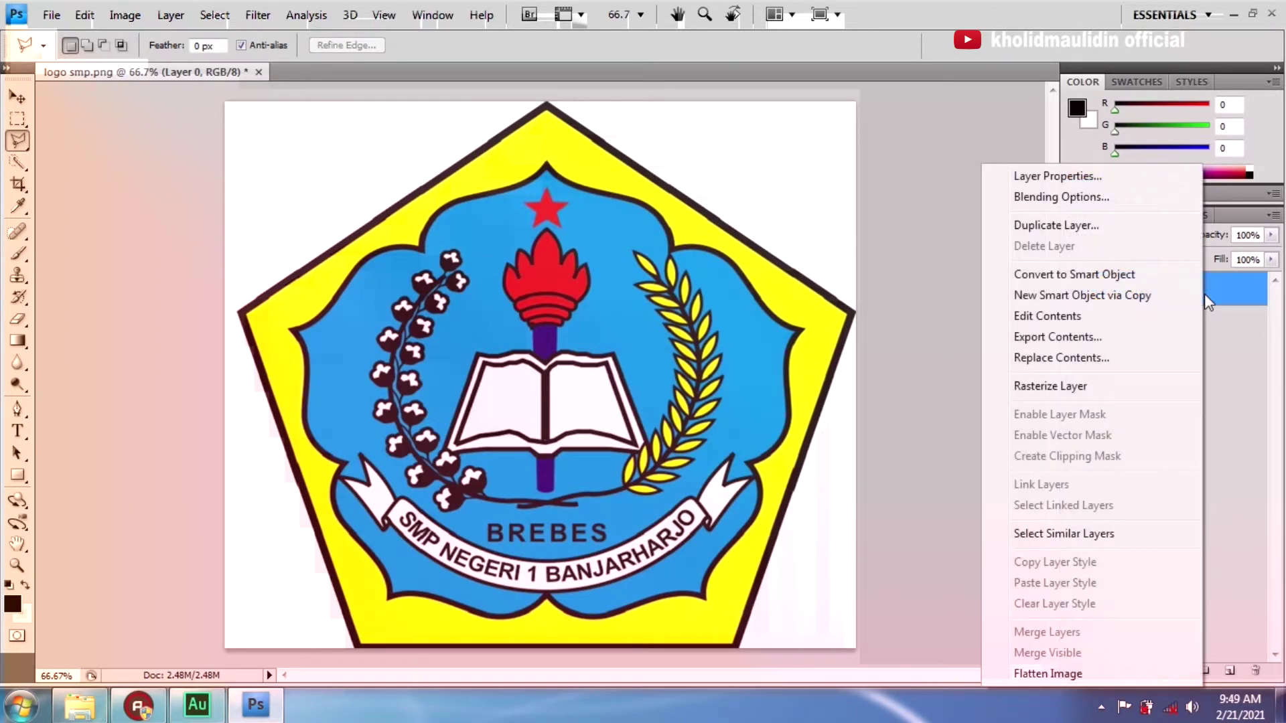
pyautogui.click(1153, 395)
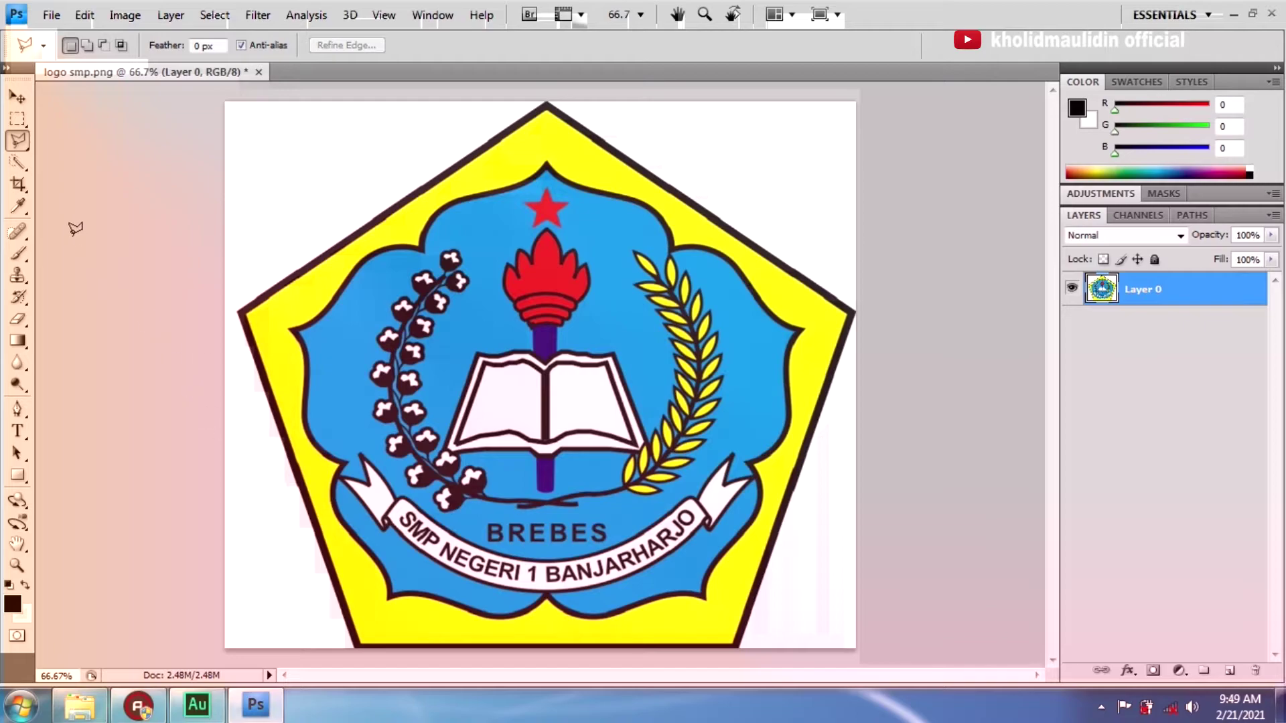
# Step: Select the white background at the logo's upper-right corner with the Quick Selection tool and delete it
pyautogui.click(21, 167)
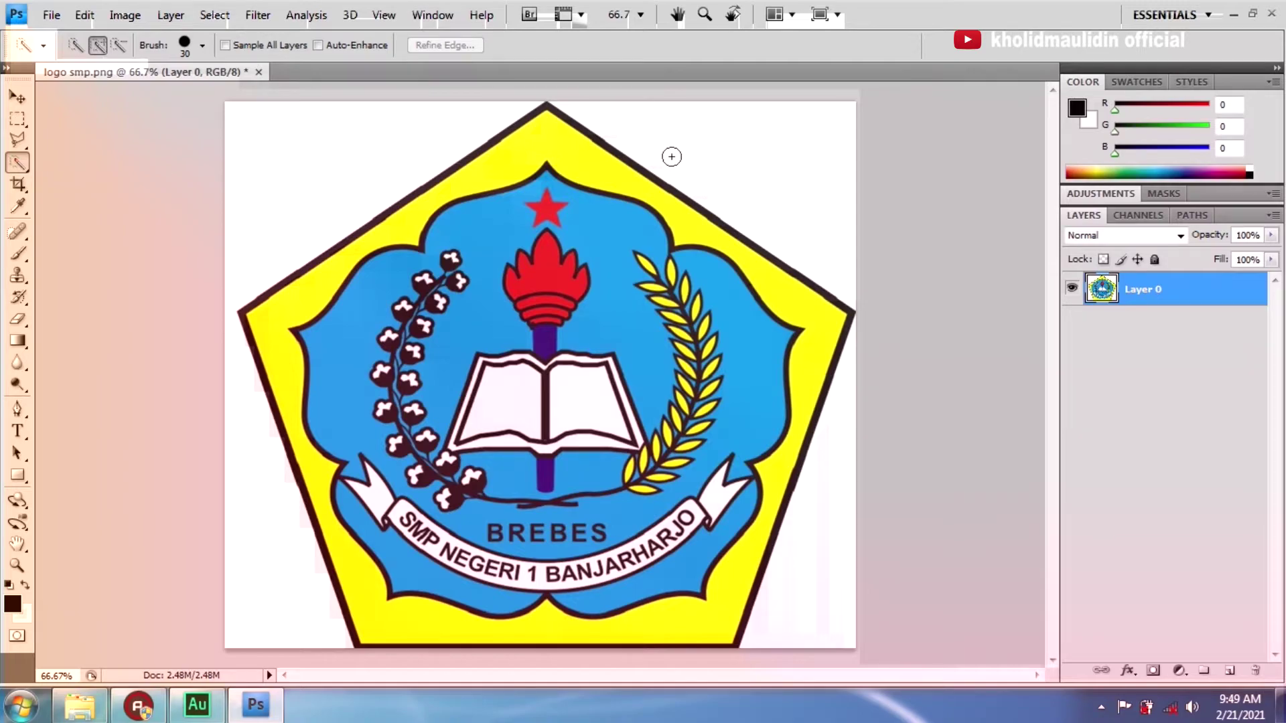
pyautogui.click(750, 161)
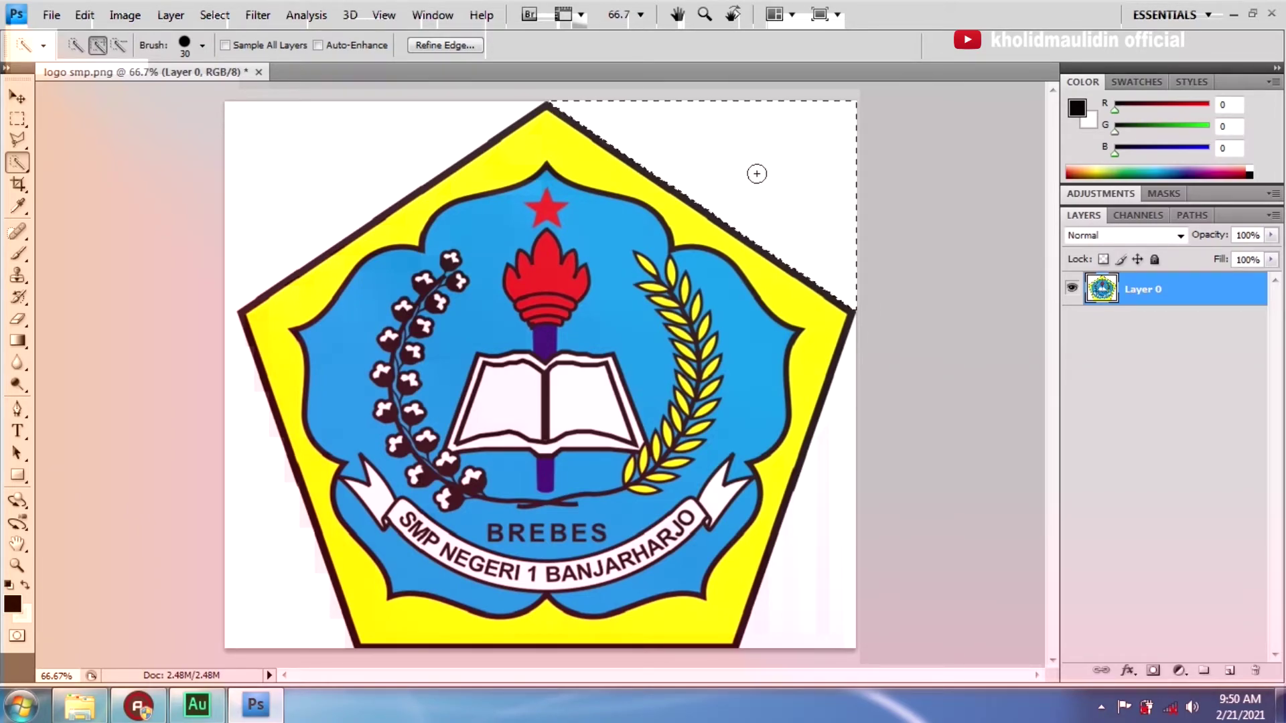
pyautogui.press('Delete')
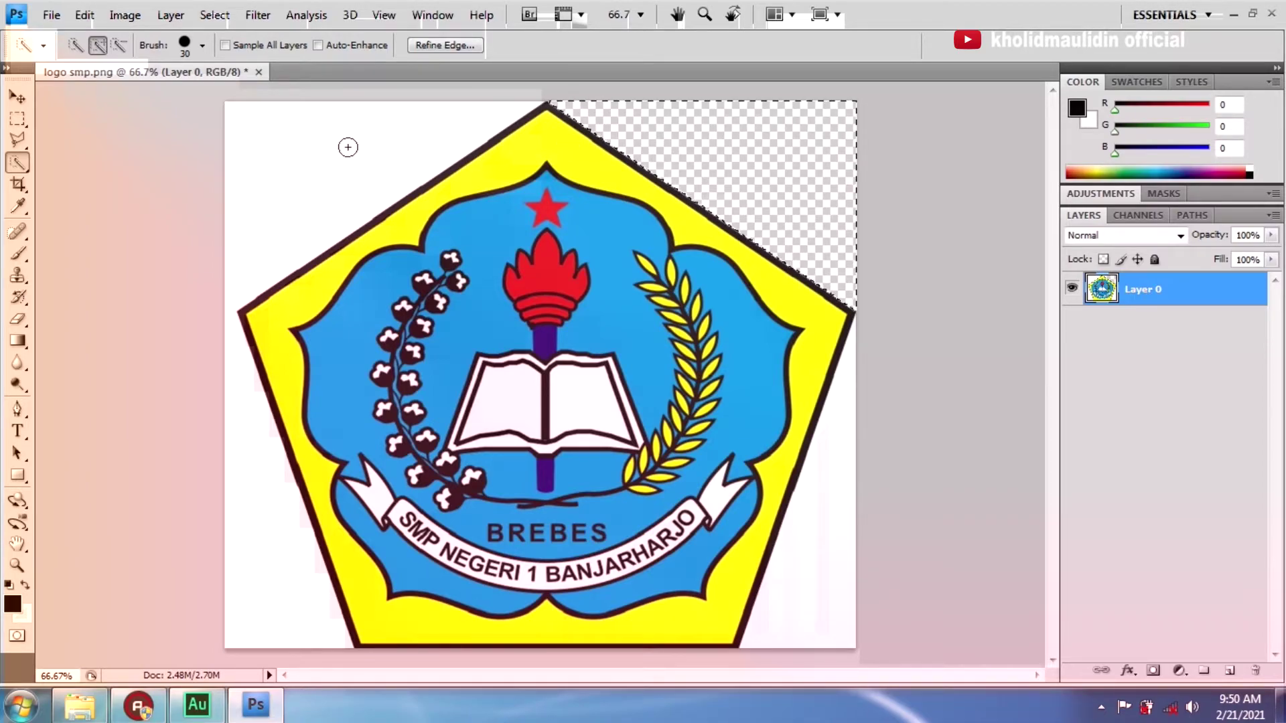
# Step: Outline the white background along the logo's lower-right edge with the Polygonal Lasso tool, delete it and clear the selection
pyautogui.click(29, 148)
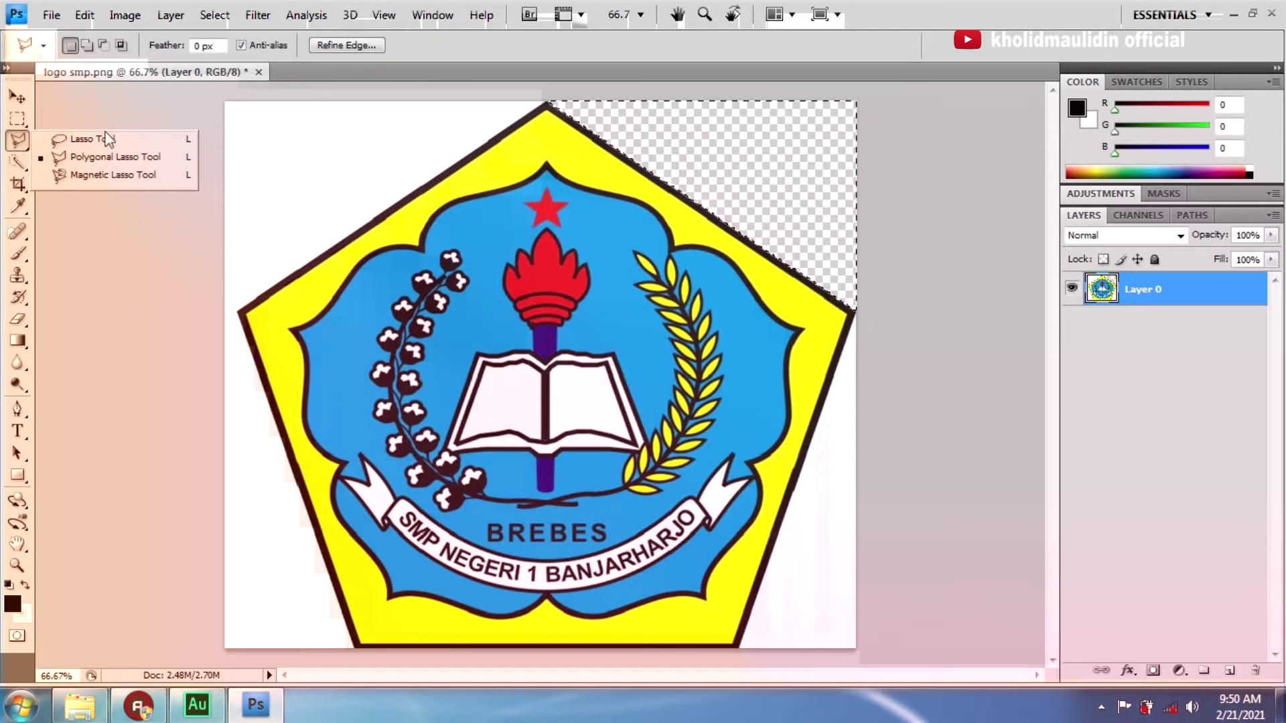
pyautogui.click(139, 161)
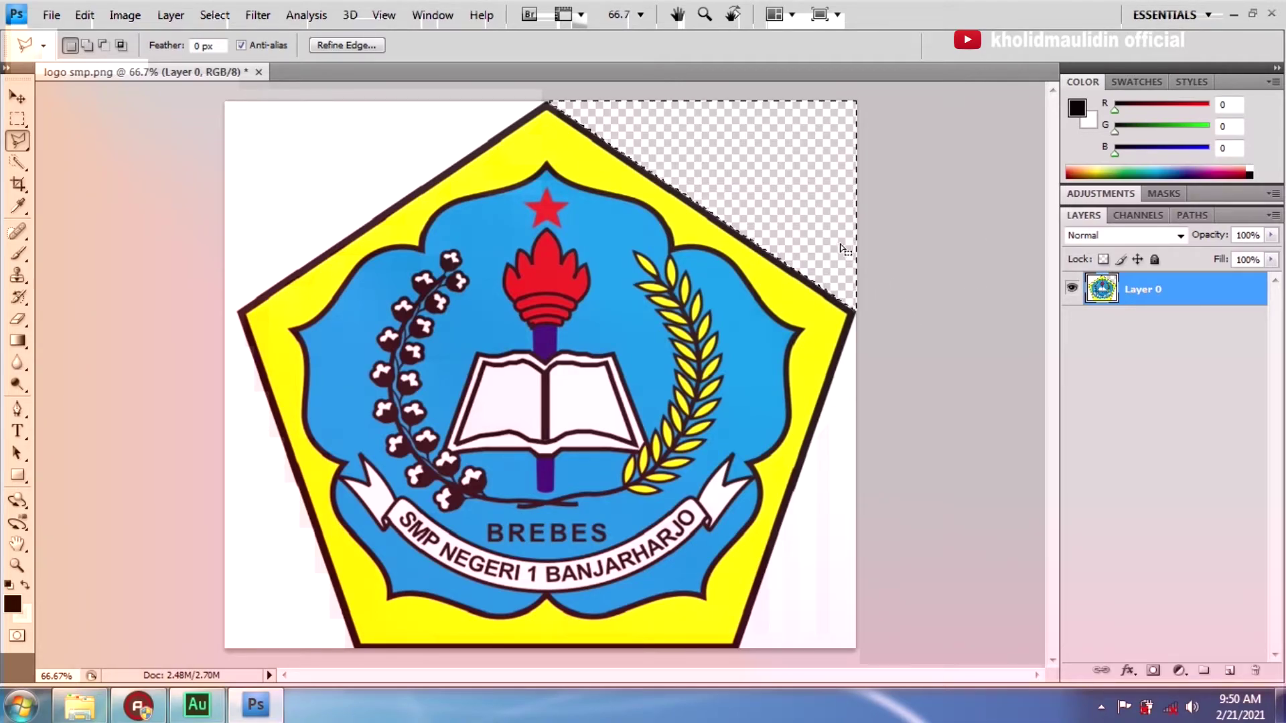
pyautogui.hotkey('ctrl', 'd')
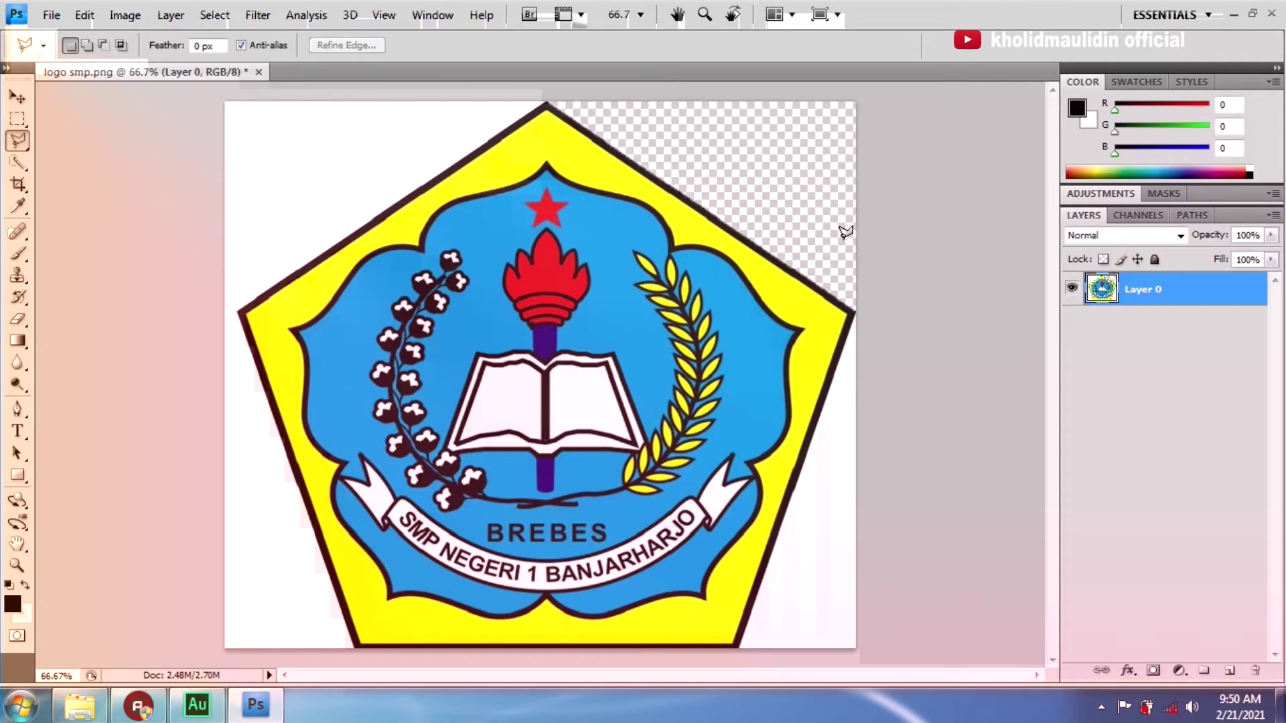
pyautogui.click(858, 299)
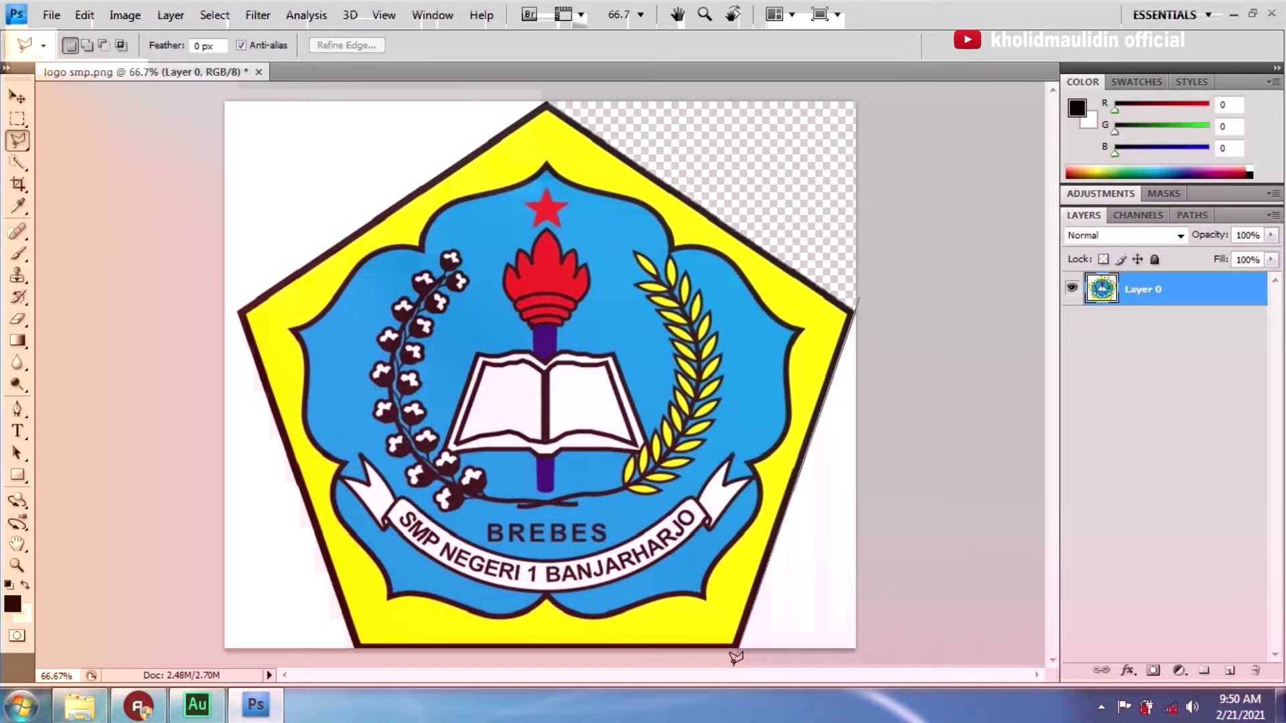
pyautogui.click(734, 662)
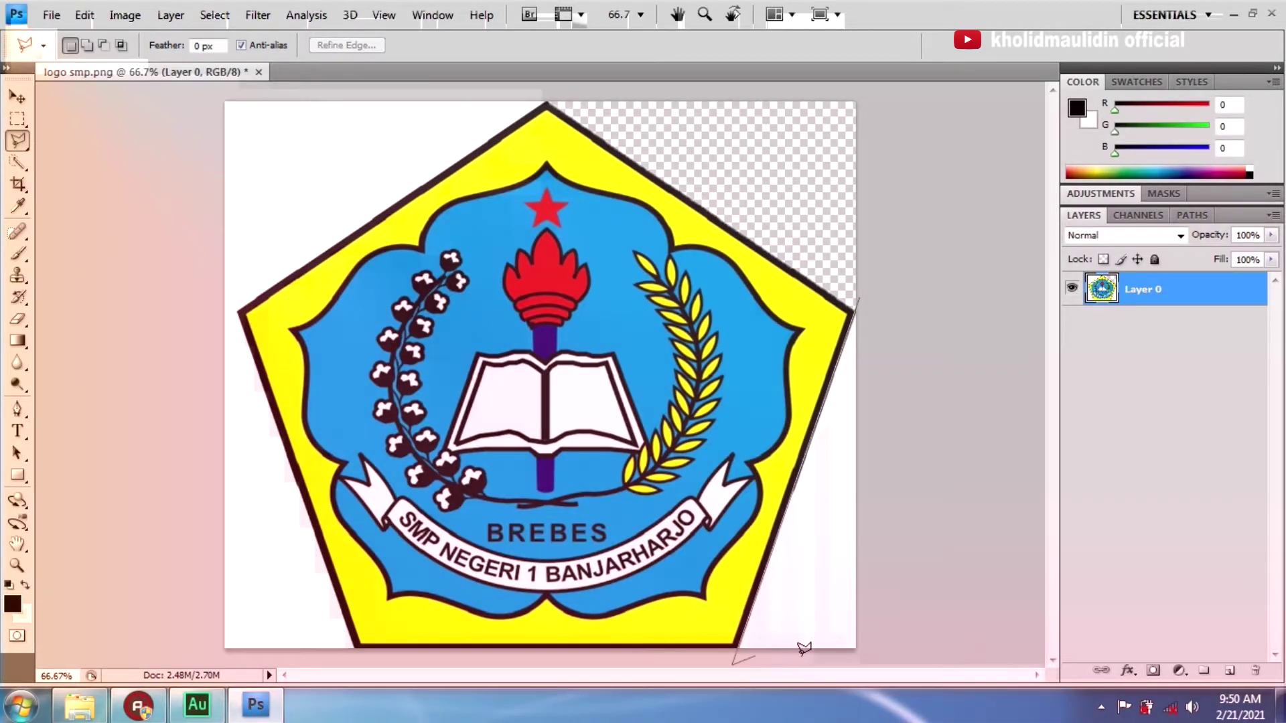
pyautogui.click(888, 658)
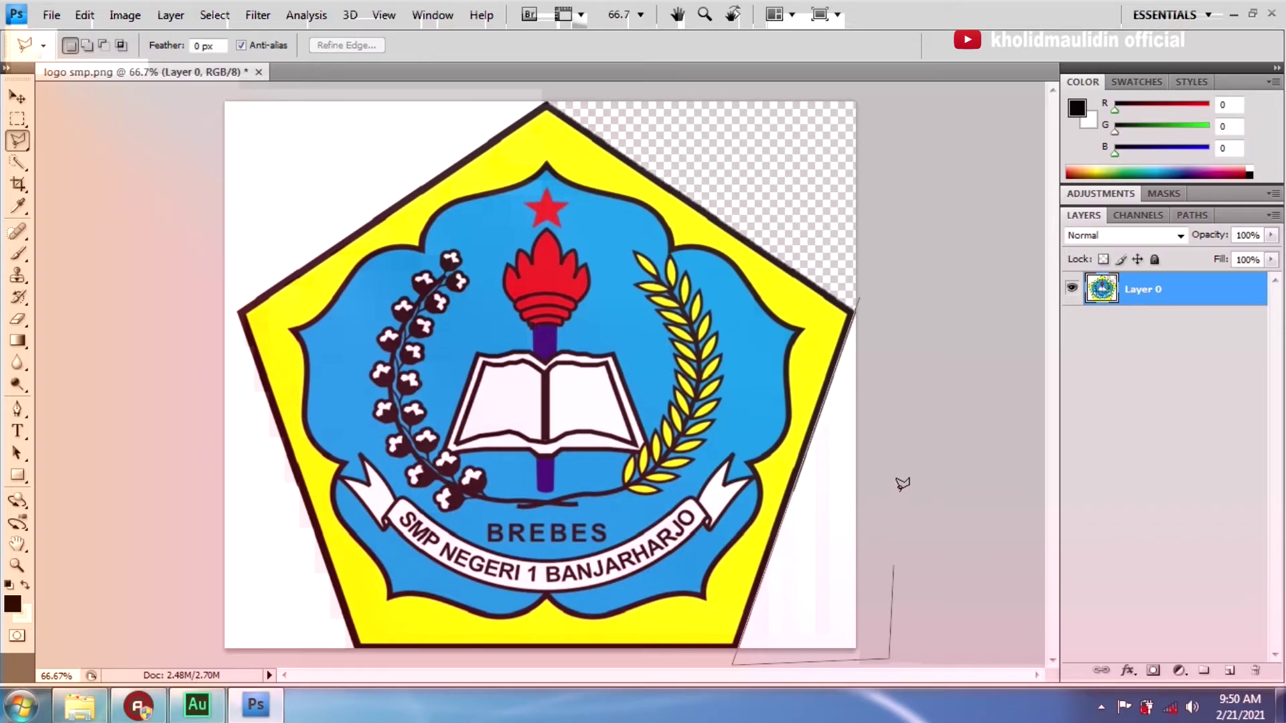
pyautogui.click(879, 307)
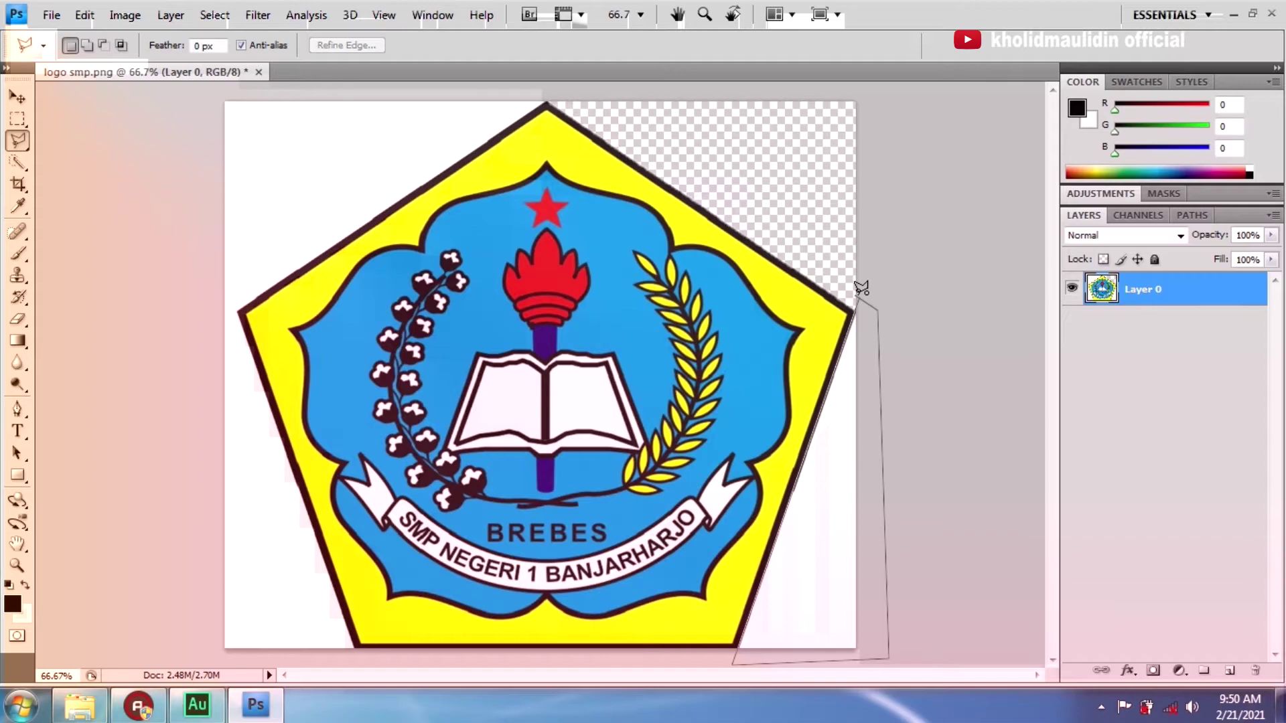
pyautogui.click(861, 288)
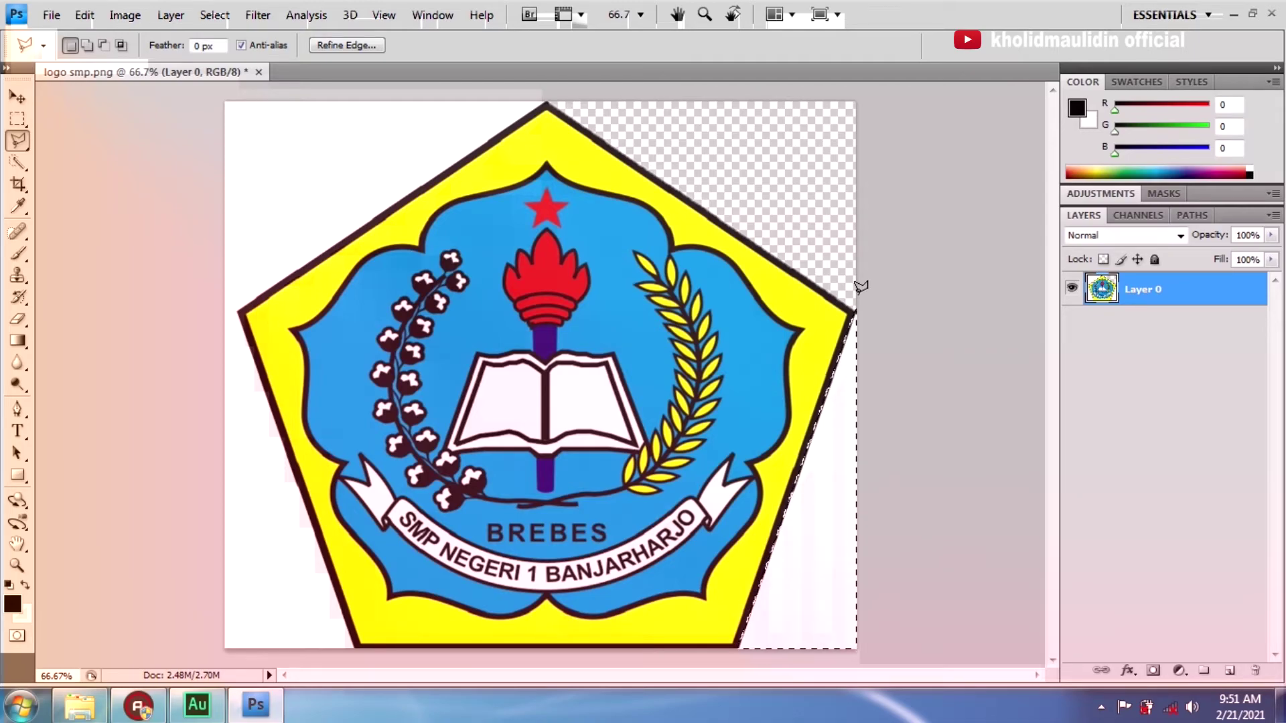
pyautogui.press('Delete')
pyautogui.hotkey('ctrl', 'd')
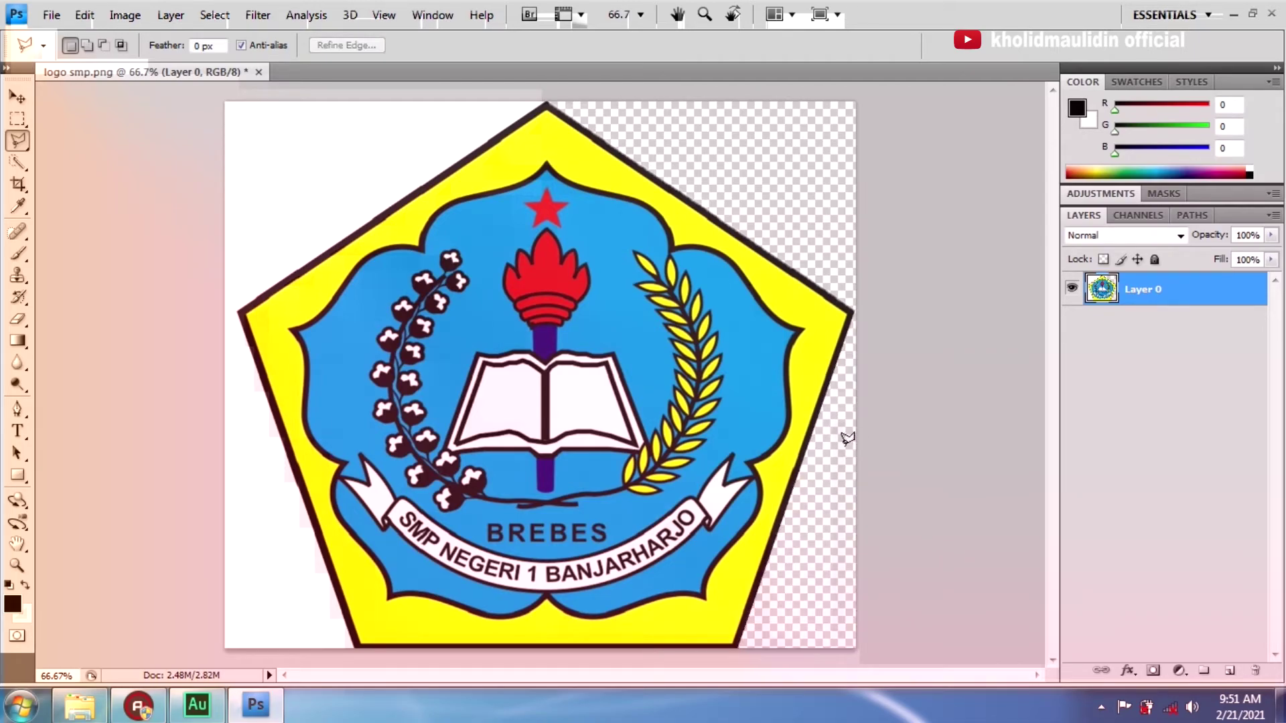
# Step: Delete the remaining white background on the logo's upper-left and lower-left sides using Quick Selection, and deselect
pyautogui.click(19, 164)
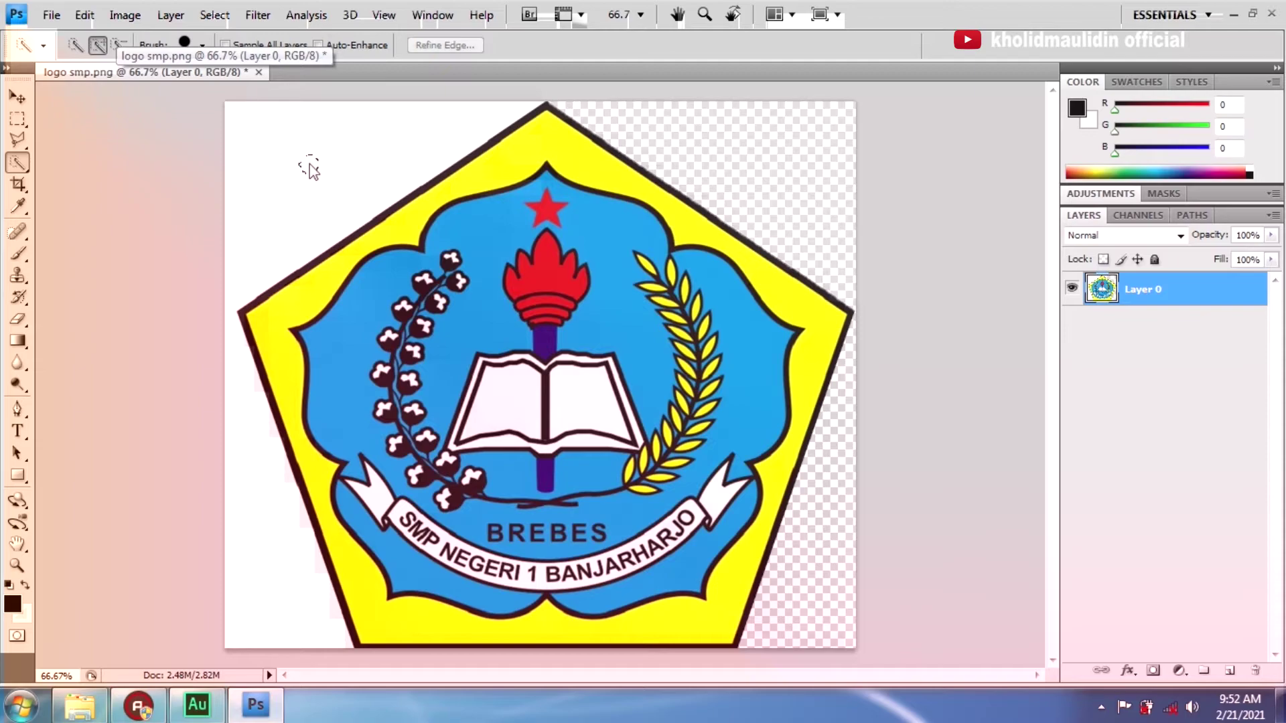
pyautogui.click(310, 166)
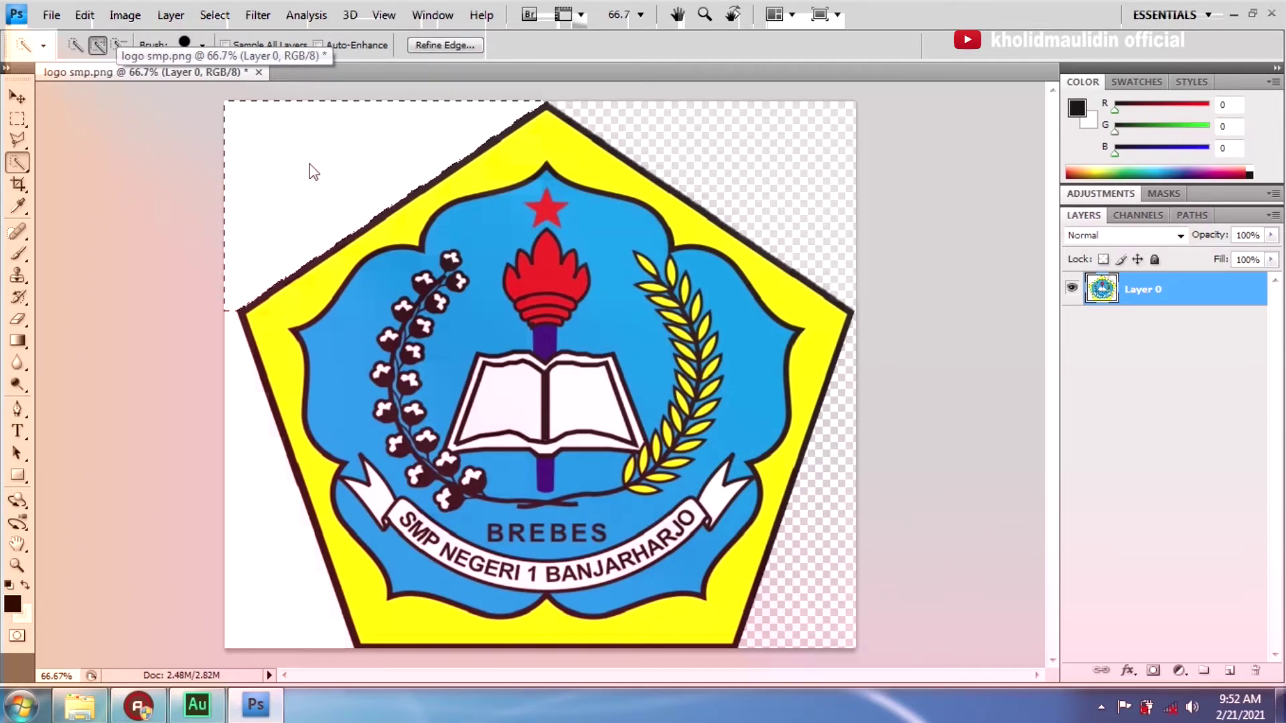
pyautogui.press('Delete')
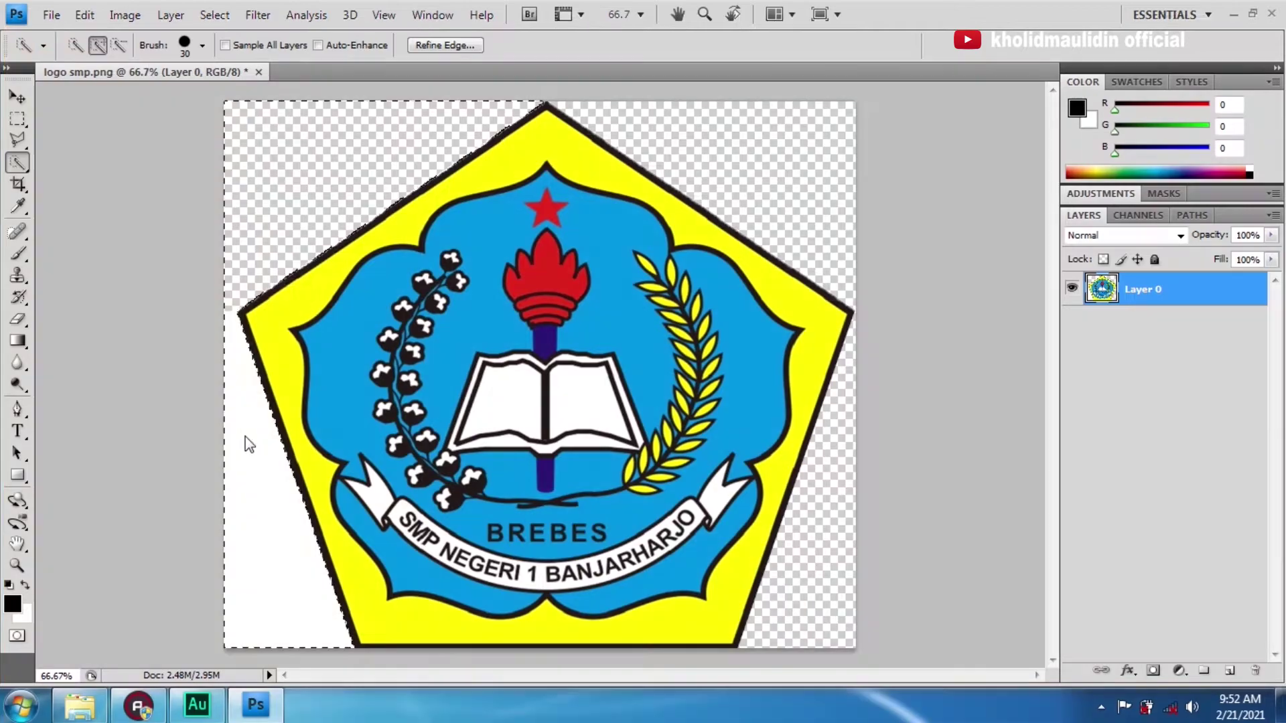
pyautogui.click(243, 435)
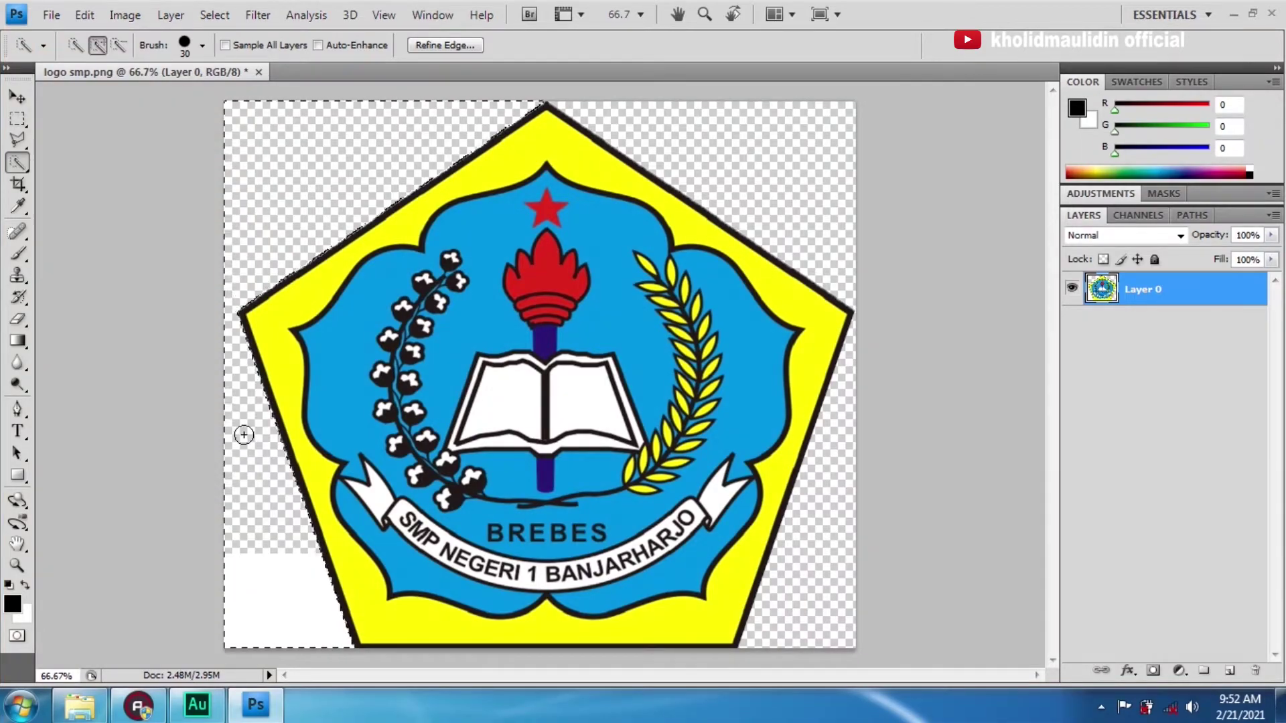
pyautogui.press('Delete')
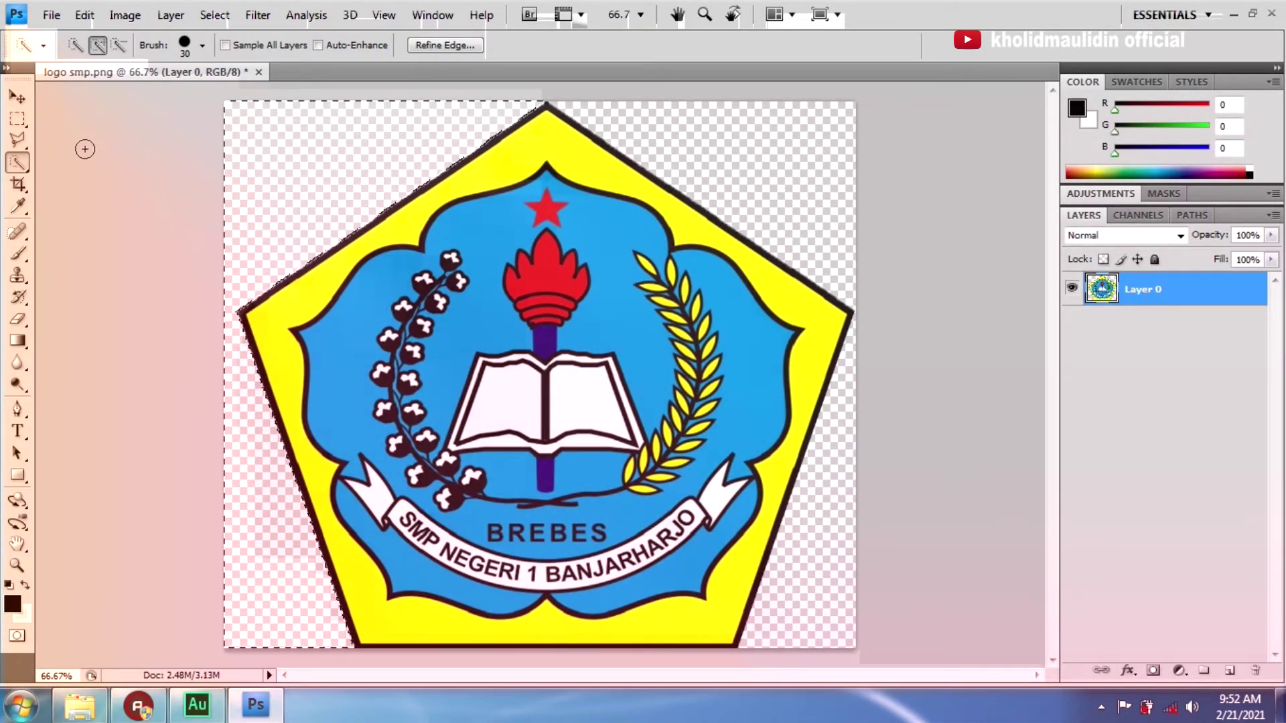
pyautogui.click(18, 140)
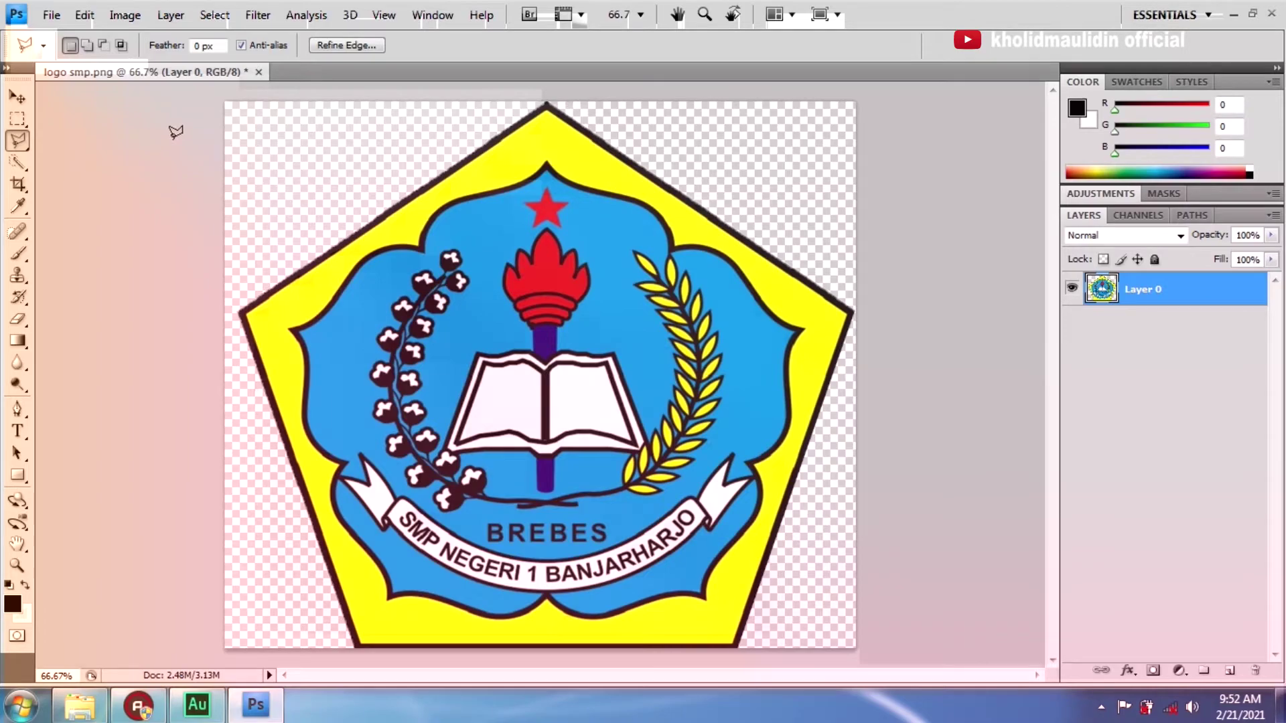
pyautogui.hotkey('ctrl', 'd')
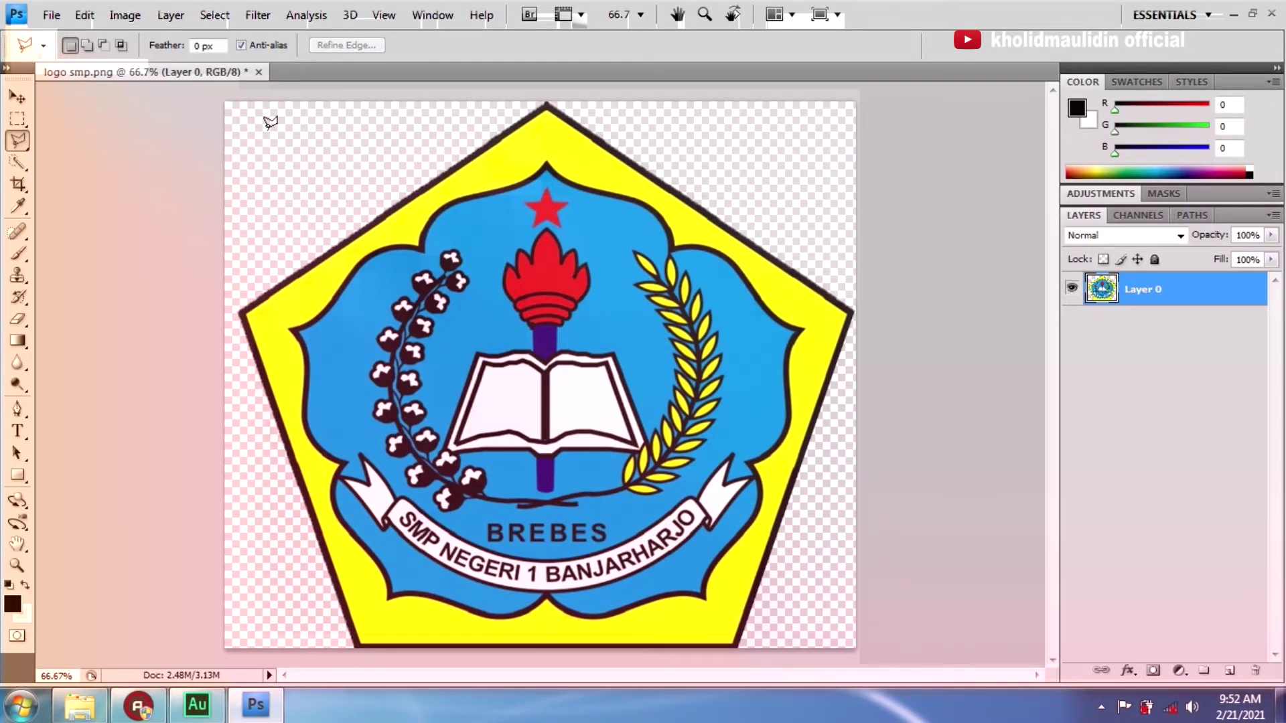
# Step: Crop the image tightly around the logo, trimming the excess transparent margin on the left side of the canvas
pyautogui.click(18, 184)
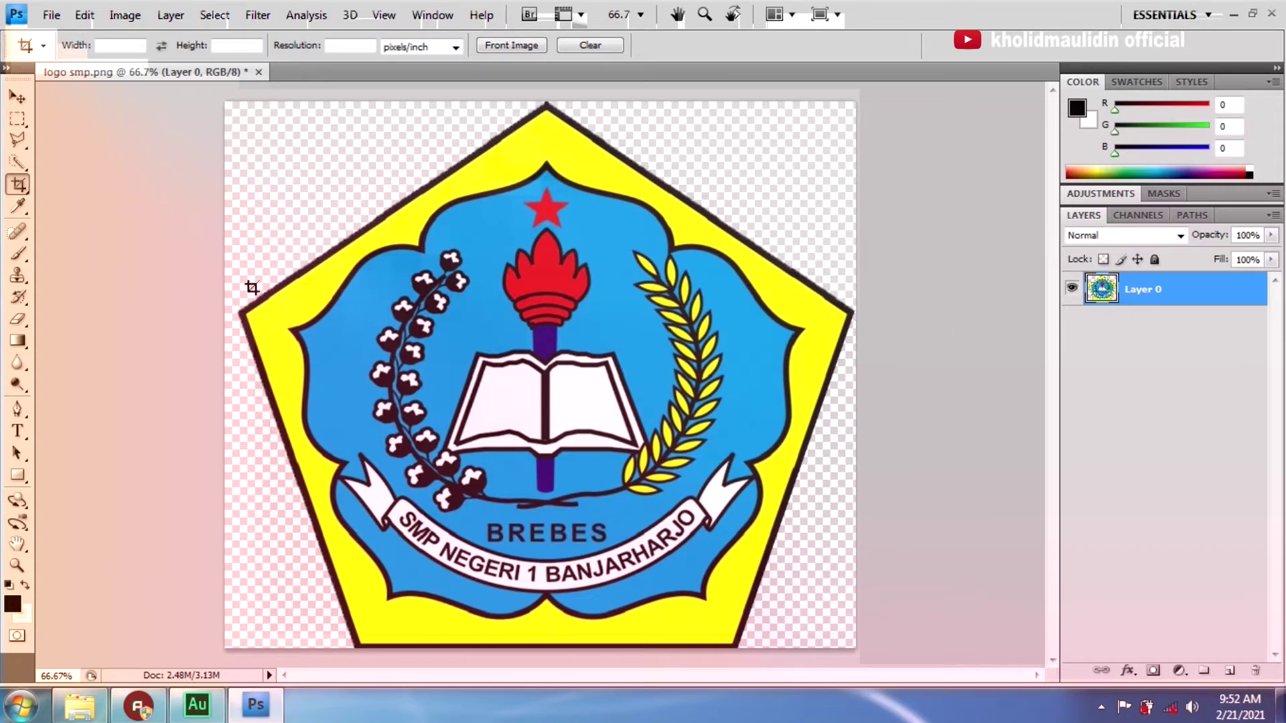
pyautogui.moveTo(245, 104); pyautogui.dragTo(758, 584)
pyautogui.moveTo(823, 617); pyautogui.dragTo(864, 657)
pyautogui.moveTo(722, 562); pyautogui.dragTo(722, 561)
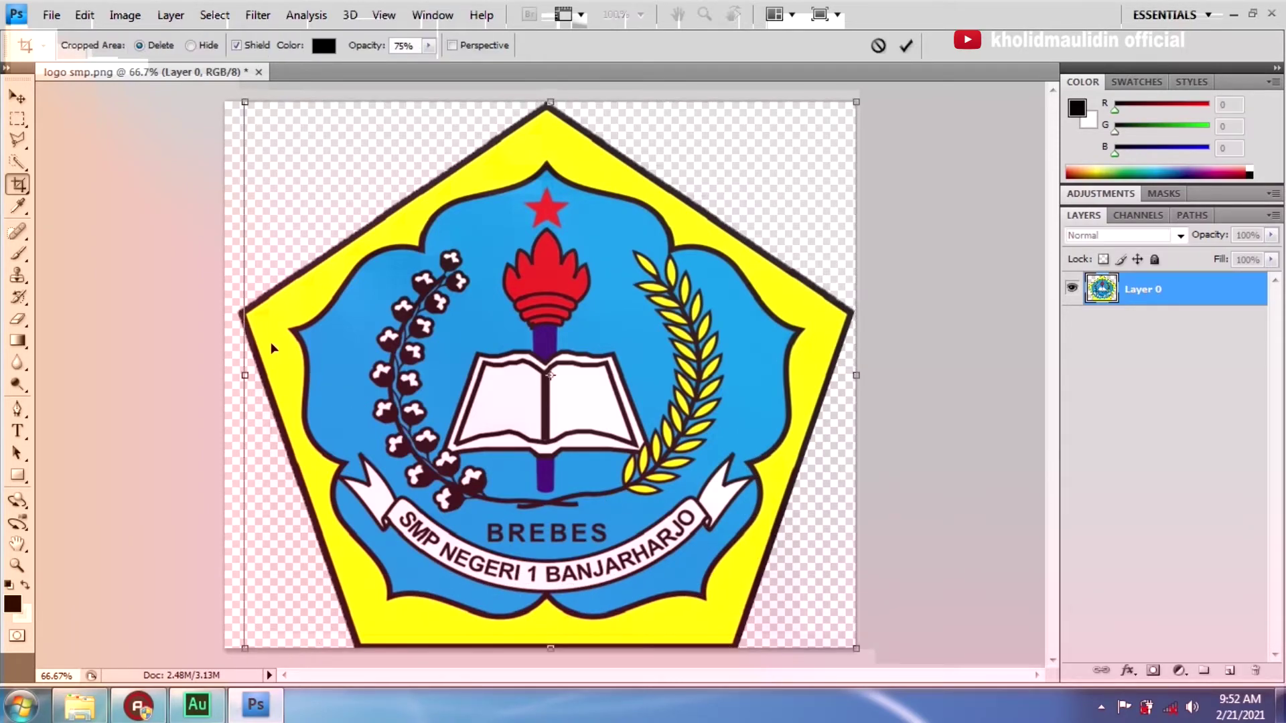
pyautogui.moveTo(247, 375); pyautogui.dragTo(238, 375)
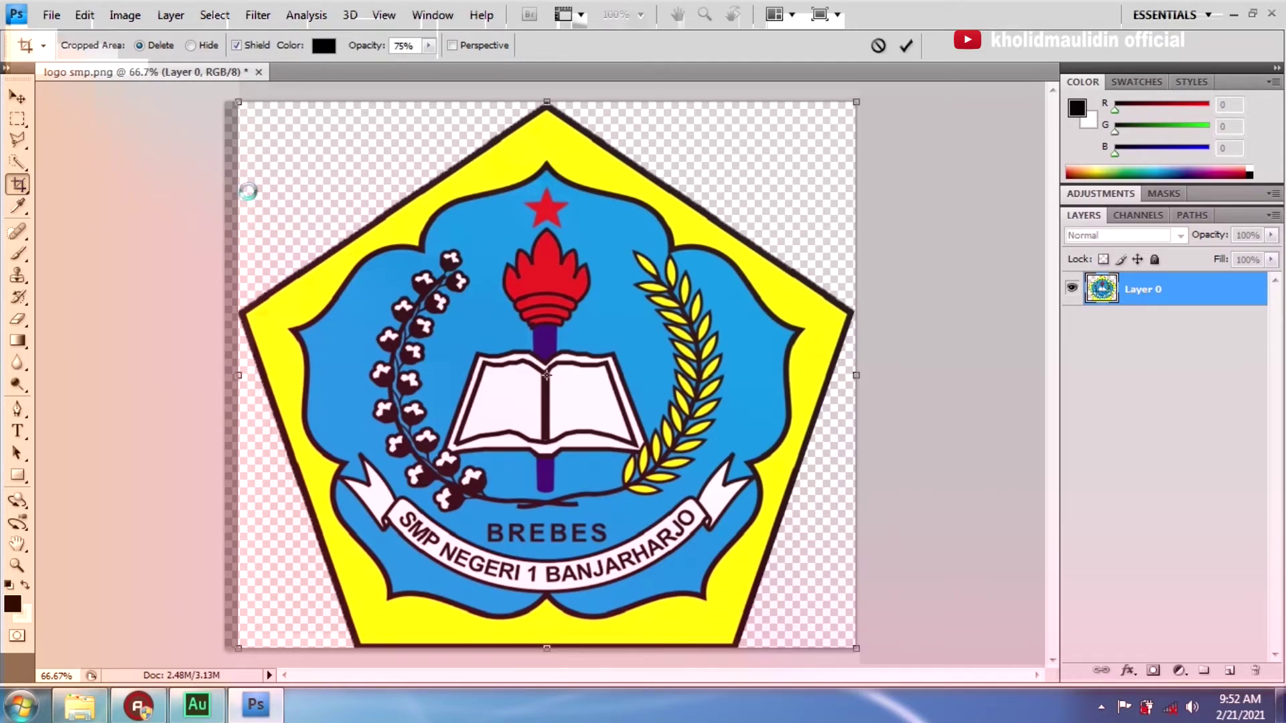
pyautogui.press('Return')
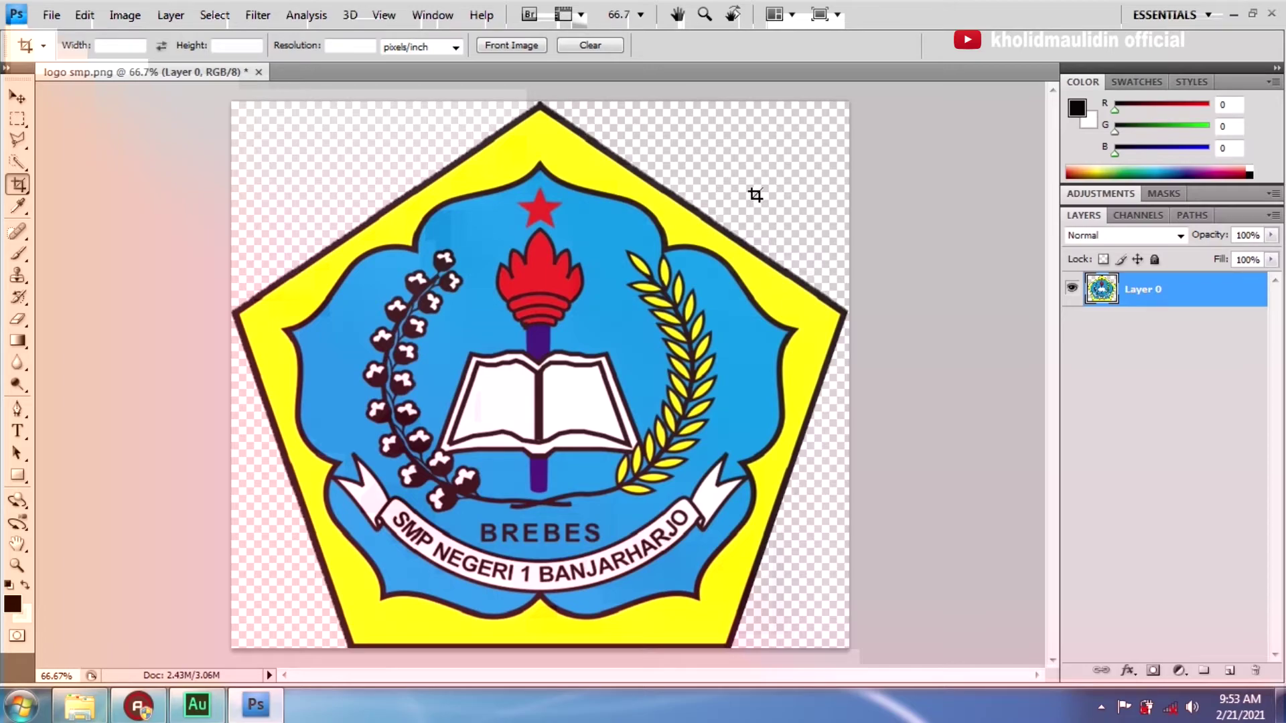
# Step: Save the cropped logo as a PNG copy named "logo smp PNG" in My Pictures, with interlacing set to None
pyautogui.click(57, 19)
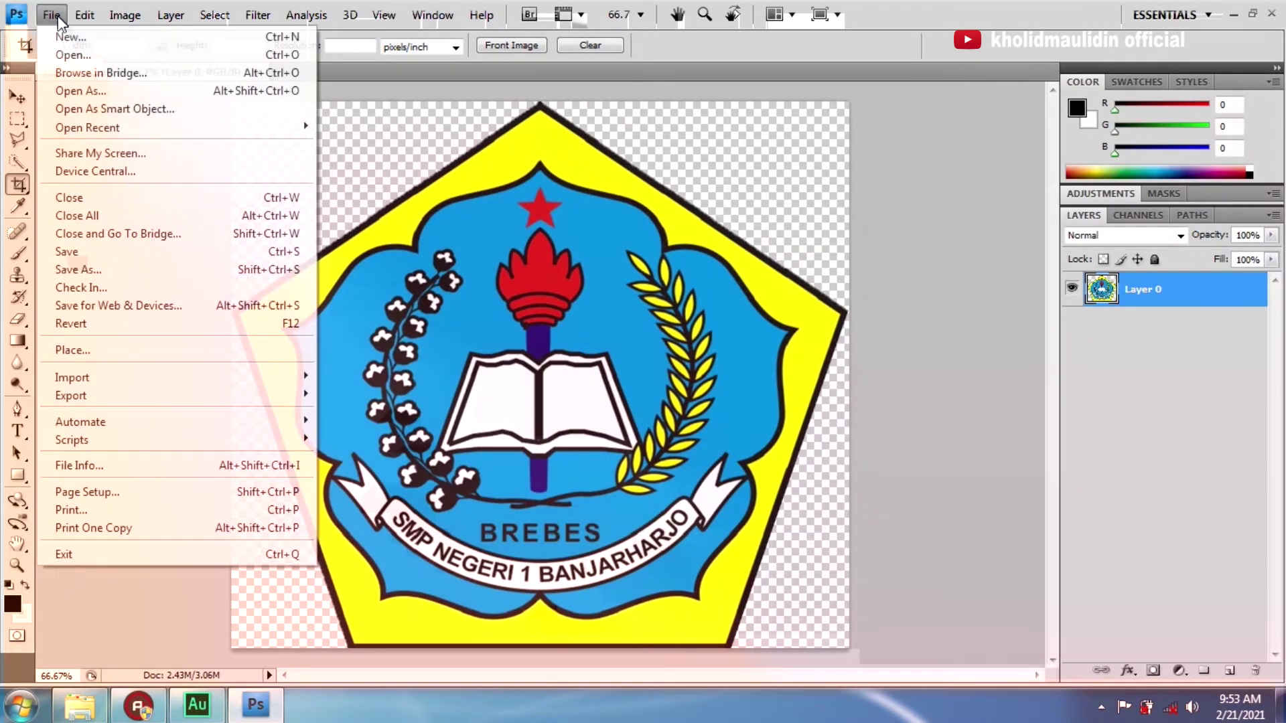
pyautogui.click(163, 267)
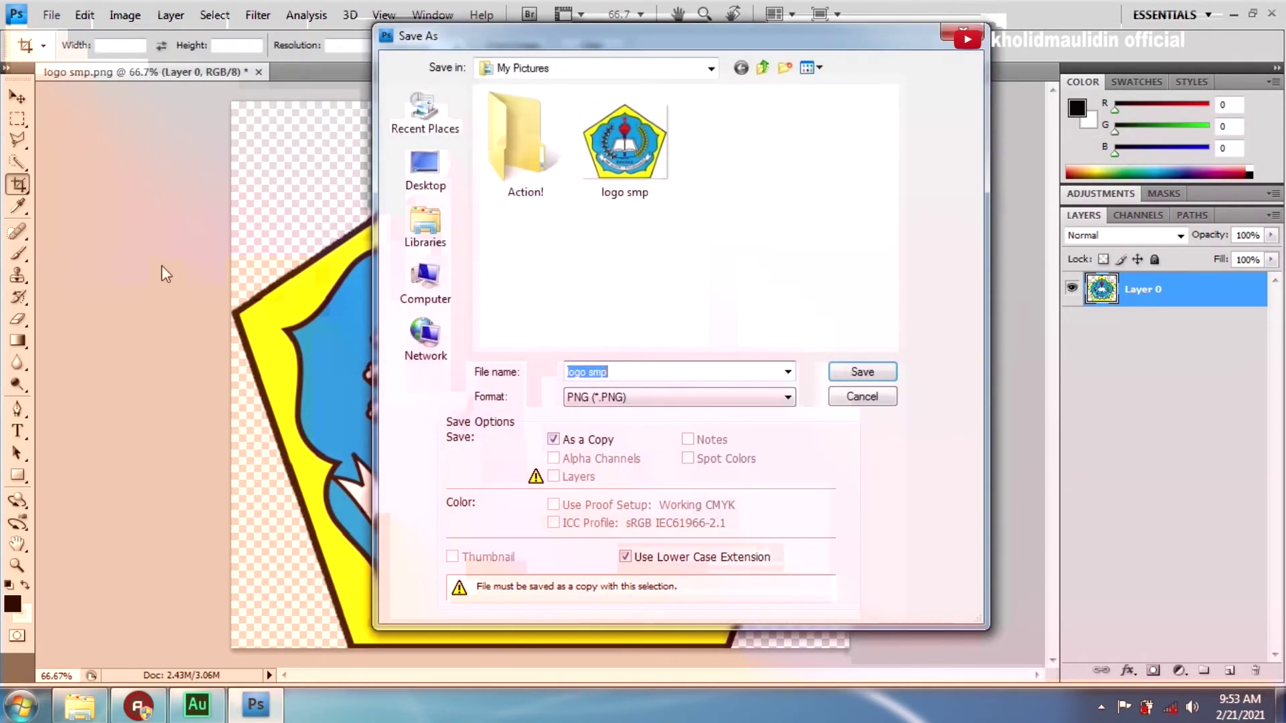
pyautogui.click(777, 402)
pyautogui.click(776, 404)
pyautogui.click(777, 401)
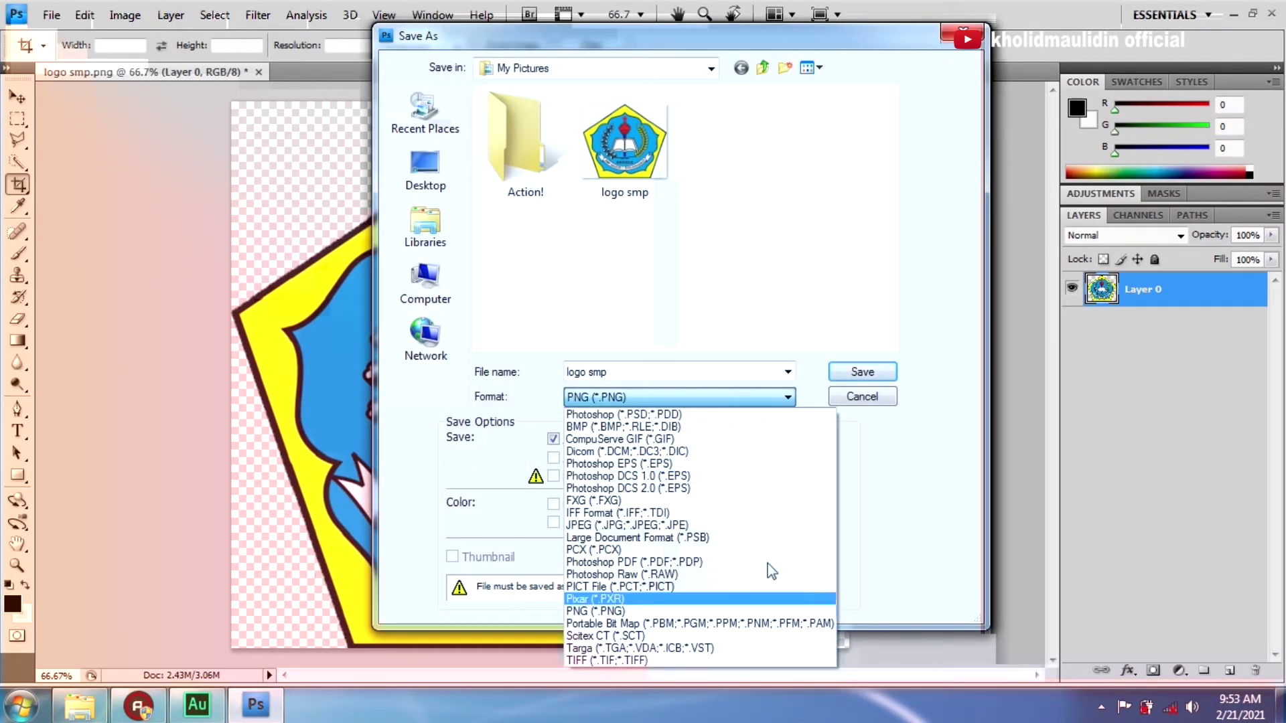
pyautogui.click(753, 404)
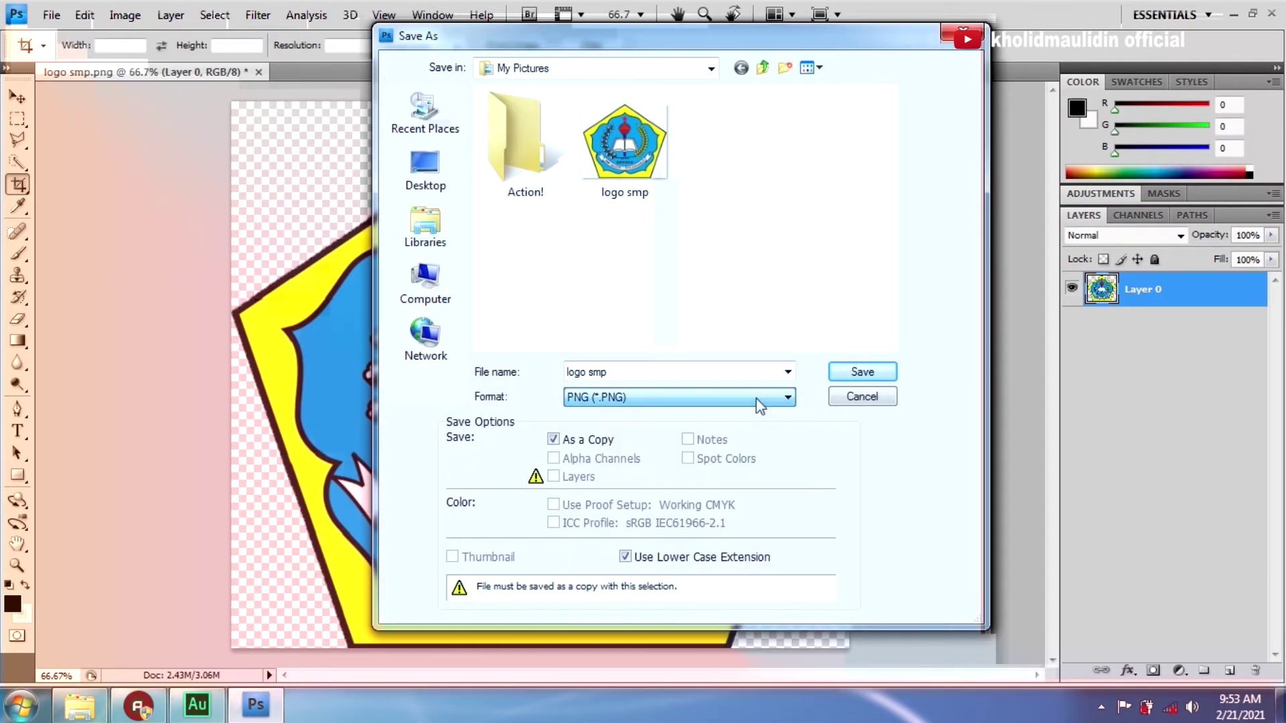
pyautogui.click(629, 373)
pyautogui.click(629, 374)
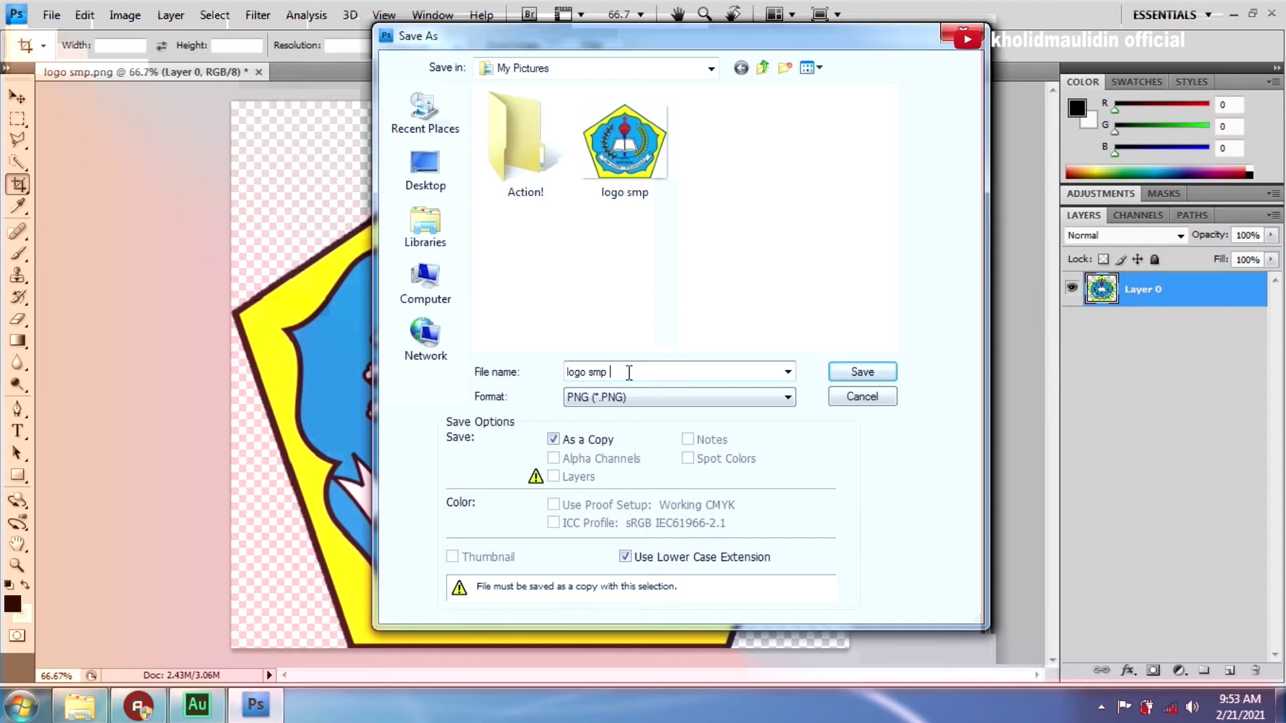
pyautogui.write('PNG')
pyautogui.click(888, 373)
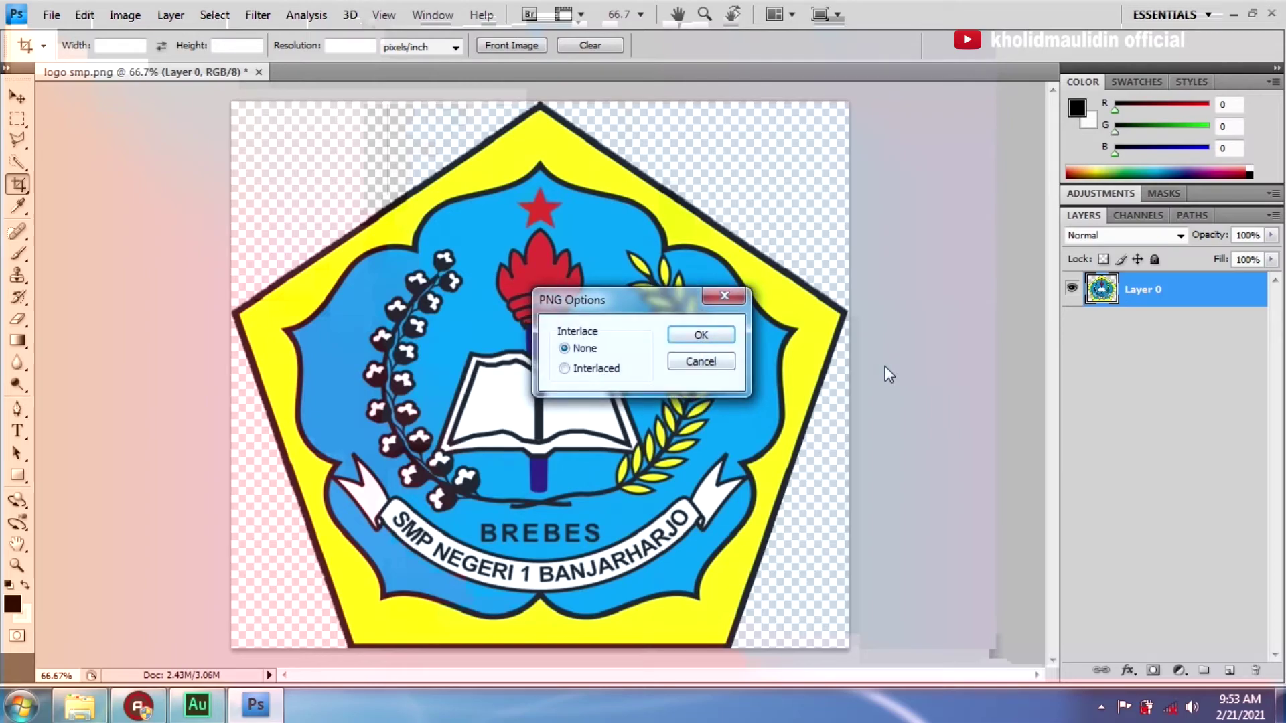
pyautogui.click(701, 334)
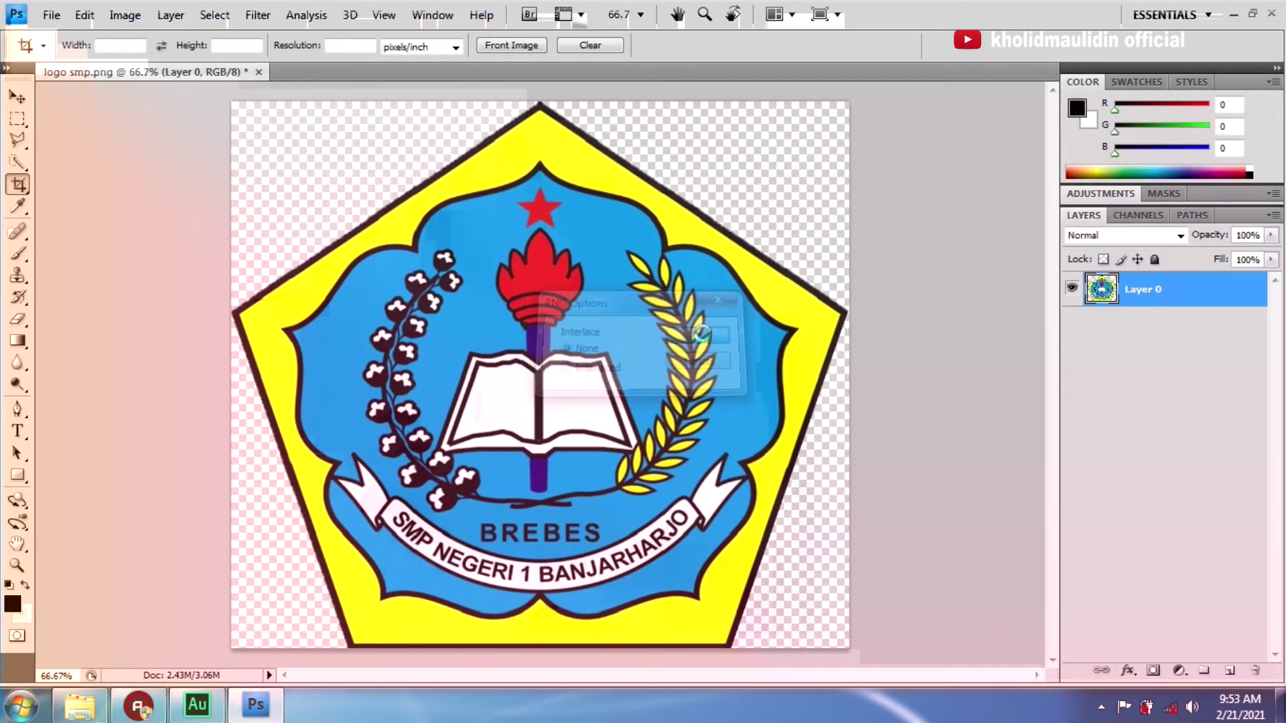
# Step: Switch to Windows Explorer and compare the saved "logo smp PNG" file with the original "logo smp" in the Pictures library
pyautogui.click(79, 705)
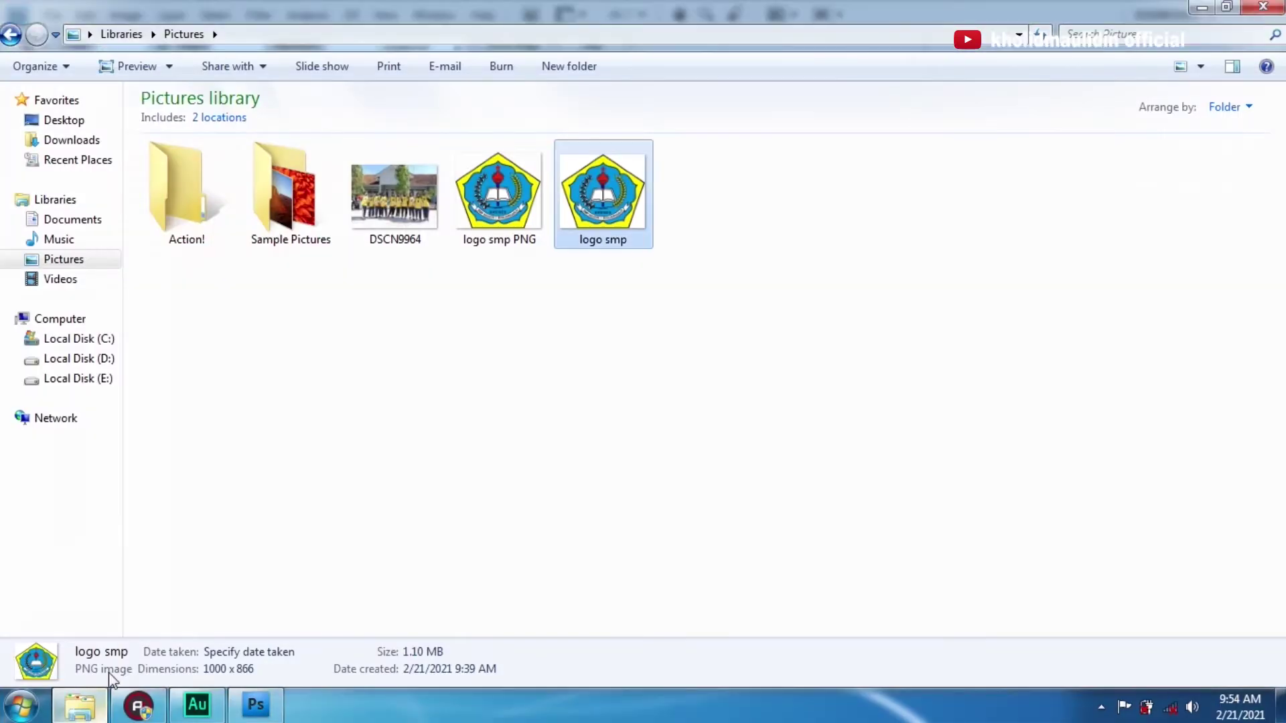
pyautogui.click(727, 220)
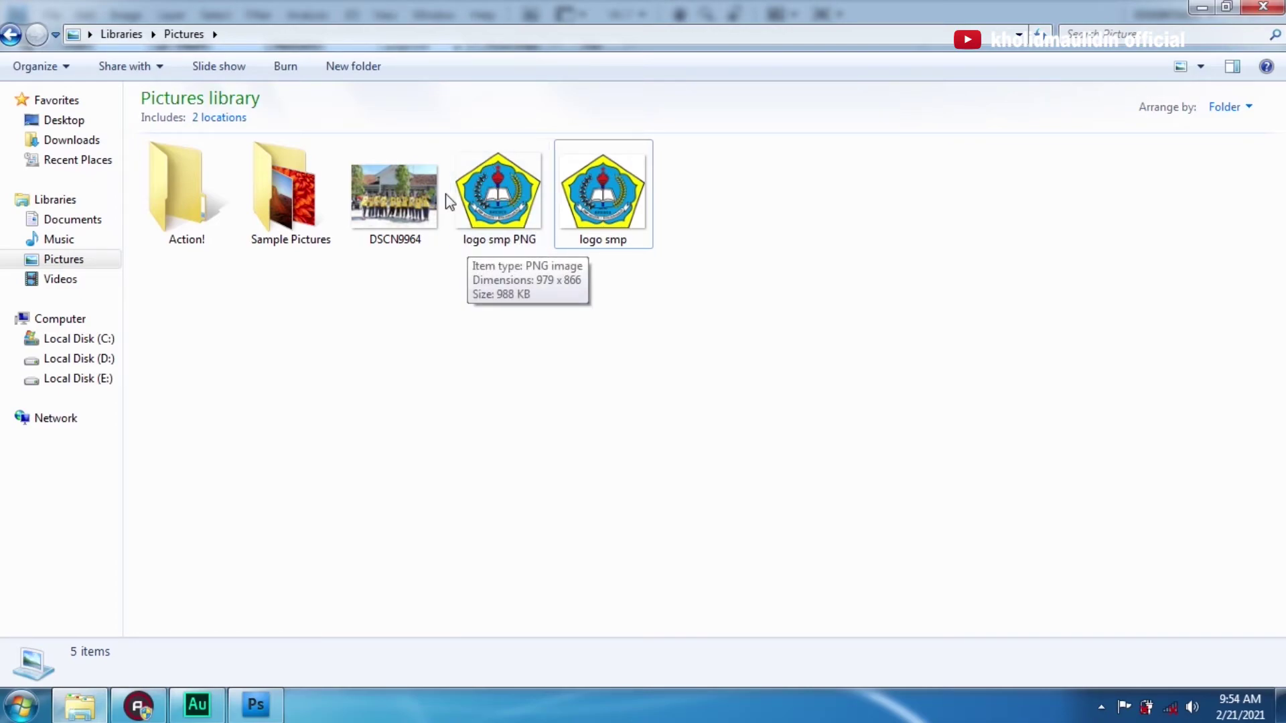
pyautogui.click(601, 210)
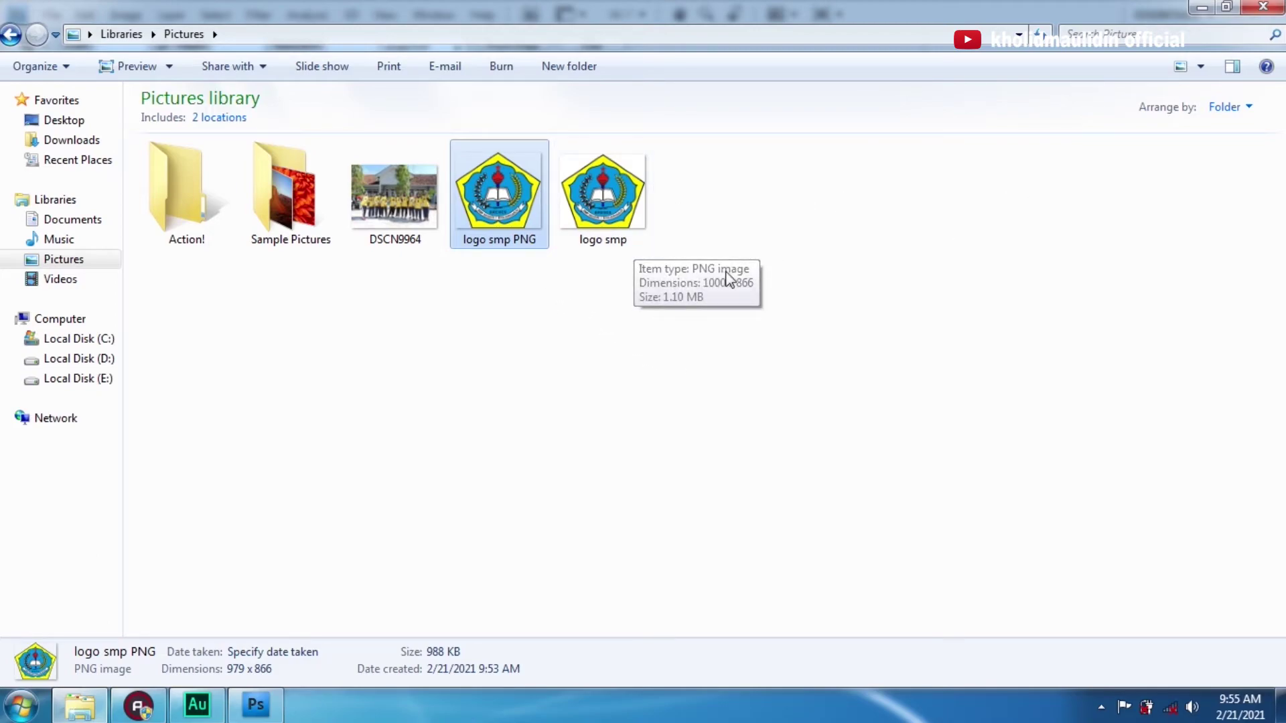
pyautogui.click(605, 415)
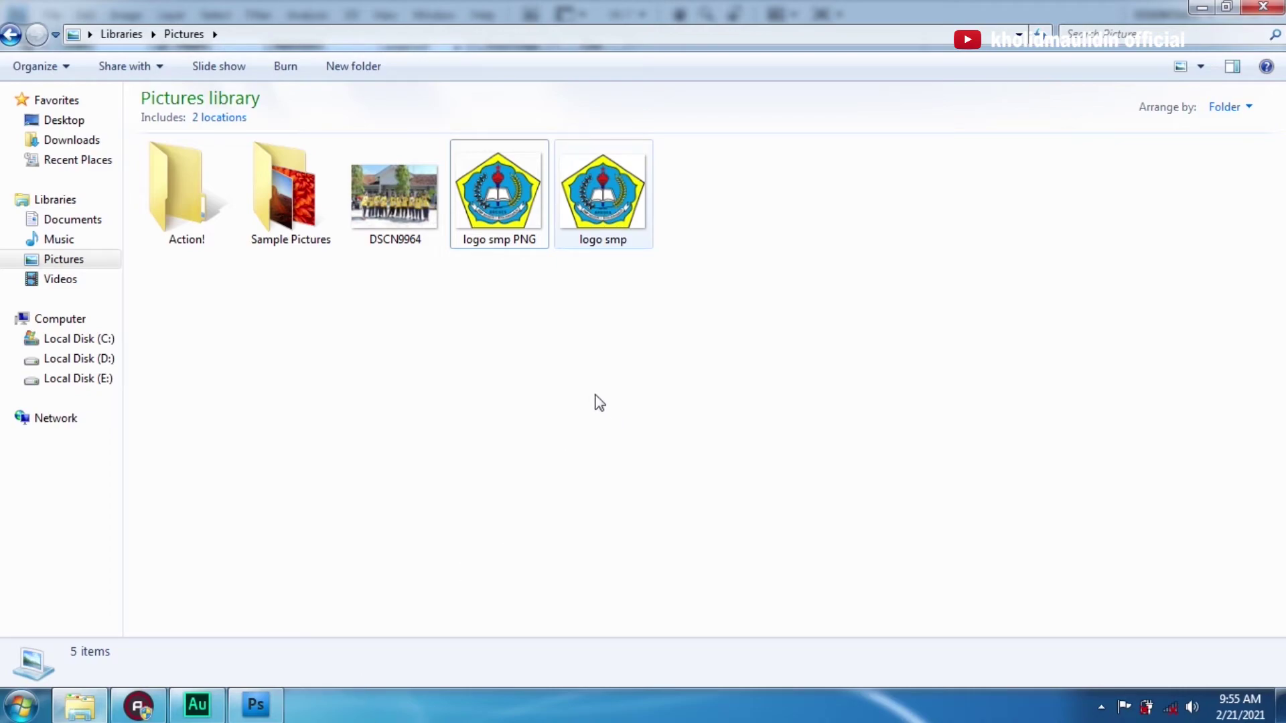
pyautogui.click(398, 178)
pyautogui.click(524, 221)
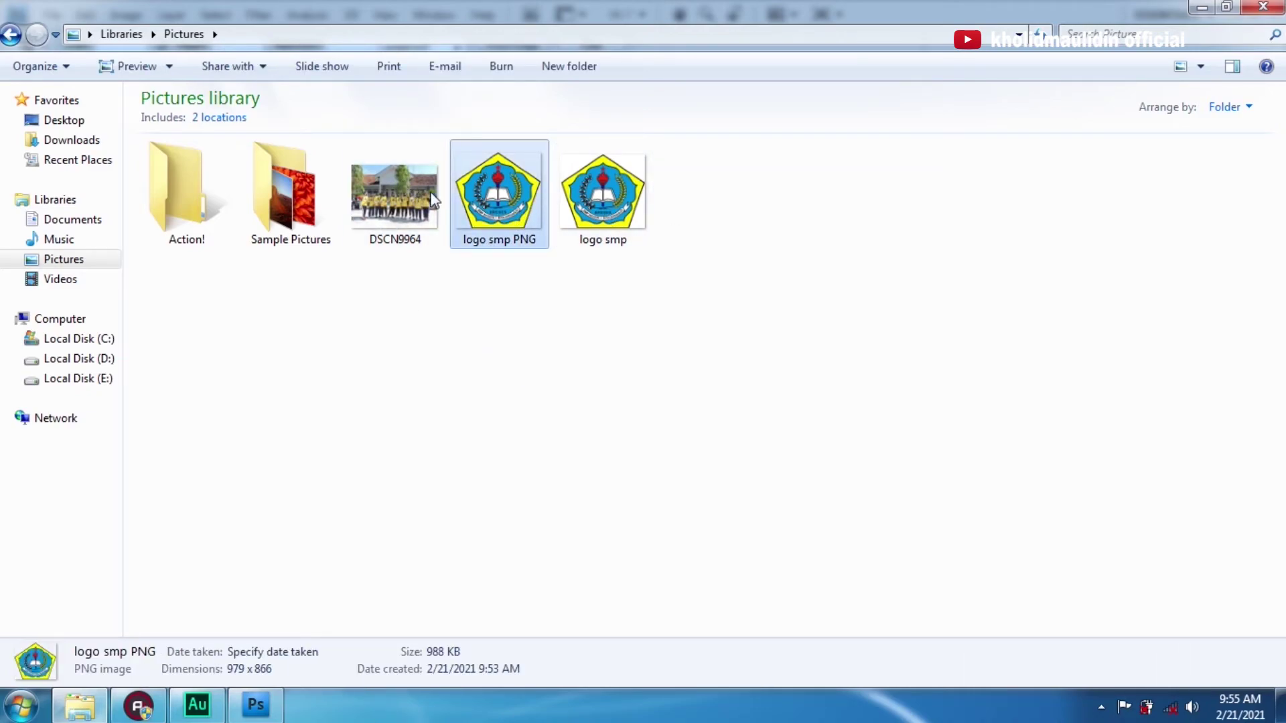
# Step: Open the DSCN9964 photo and both logo files, "logo smp PNG" and "logo smp", from the Pictures library in Photoshop
pyautogui.doubleClick(411, 197)
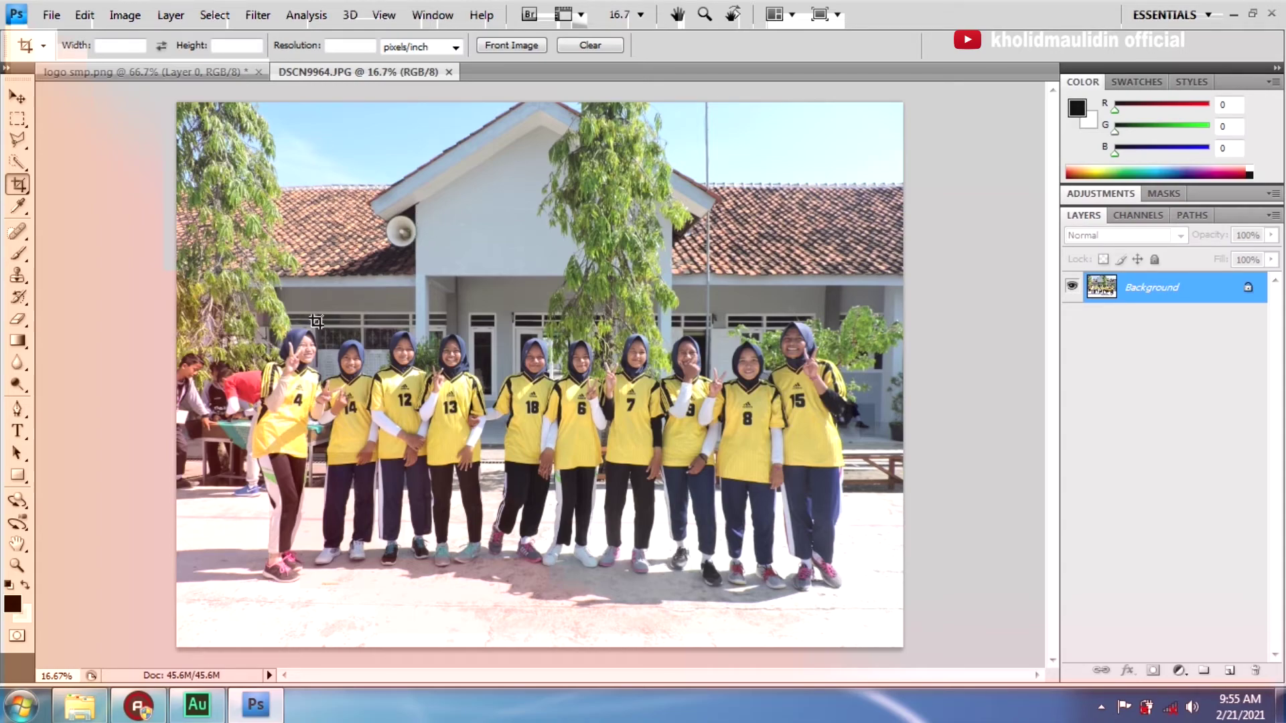
pyautogui.click(79, 705)
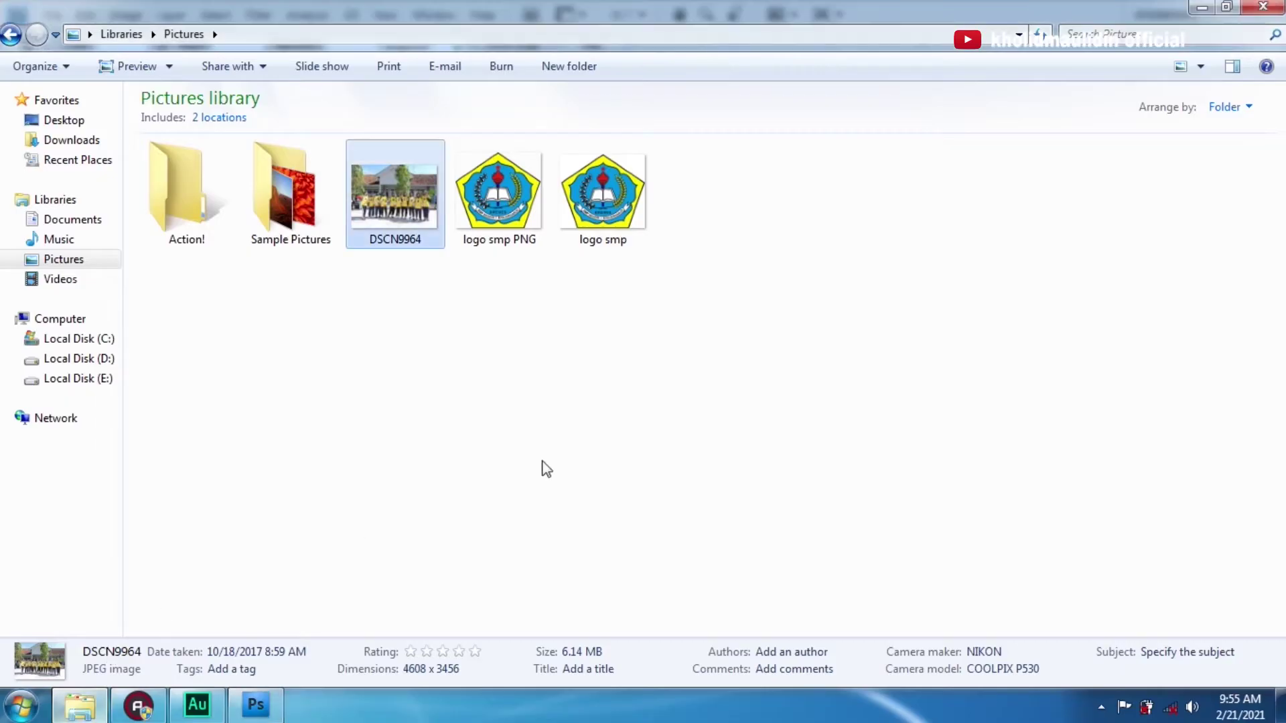
pyautogui.click(526, 221)
pyautogui.click(599, 191)
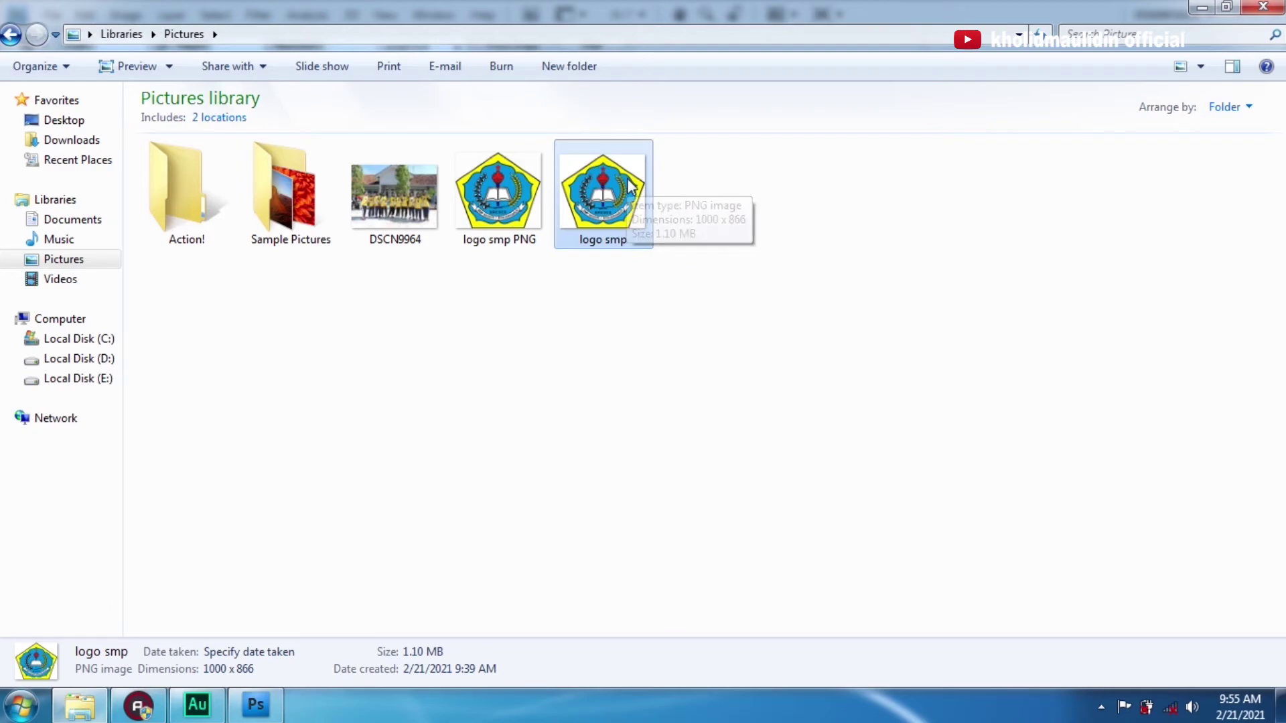
pyautogui.moveTo(629, 191); pyautogui.dragTo(343, 529)
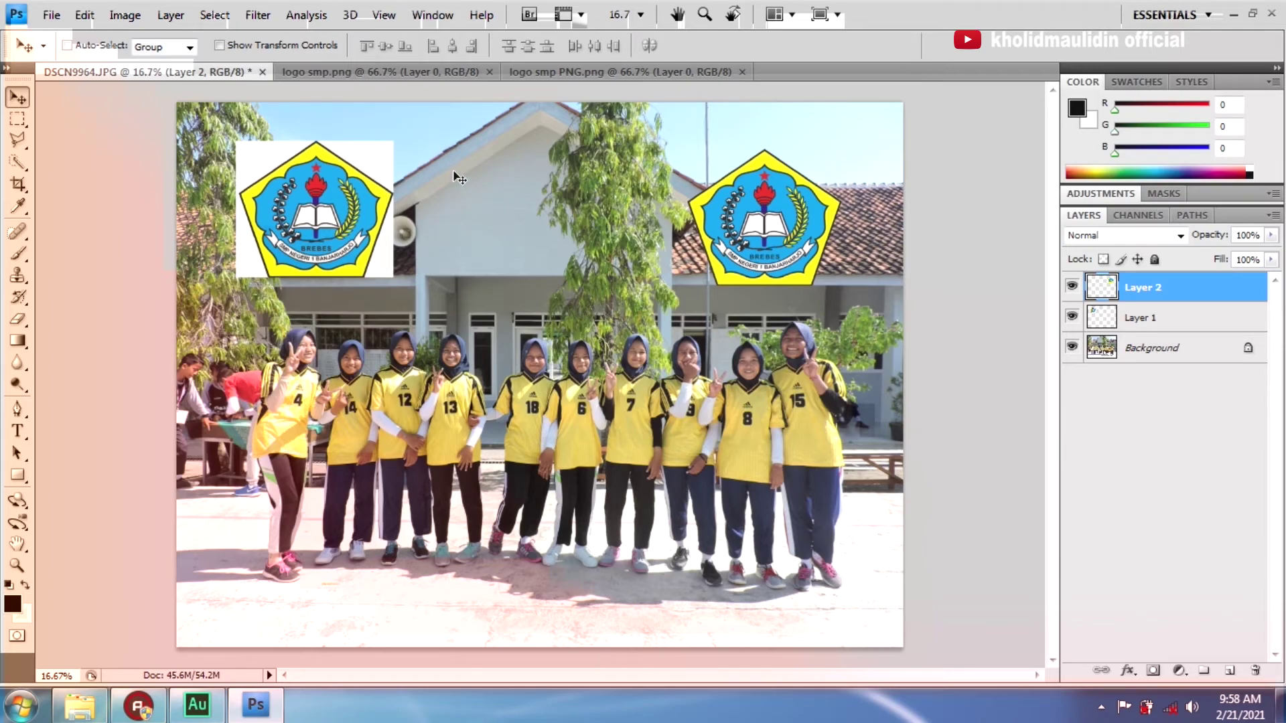
# Step: Reposition the transparent logo on Layer 2 over the roof at the photo's upper right, level with the white-background logo
pyautogui.moveTo(303, 235); pyautogui.dragTo(291, 295)
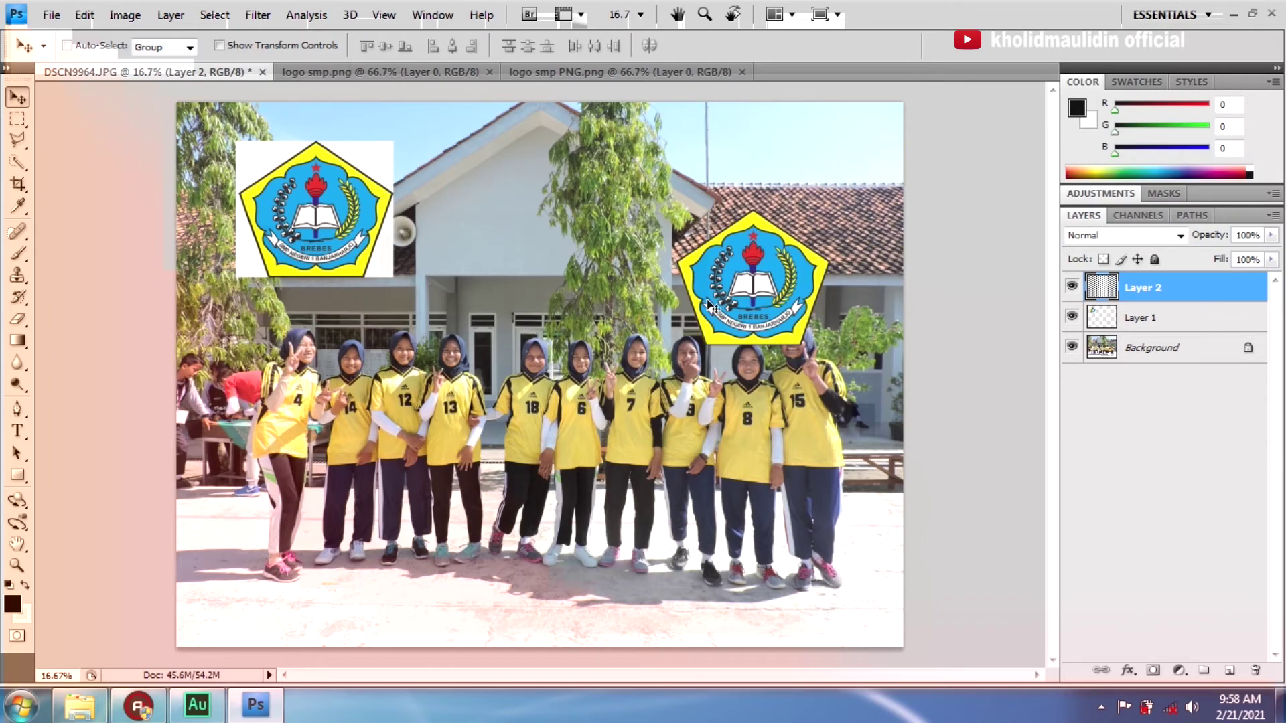
pyautogui.moveTo(757, 271); pyautogui.dragTo(771, 202)
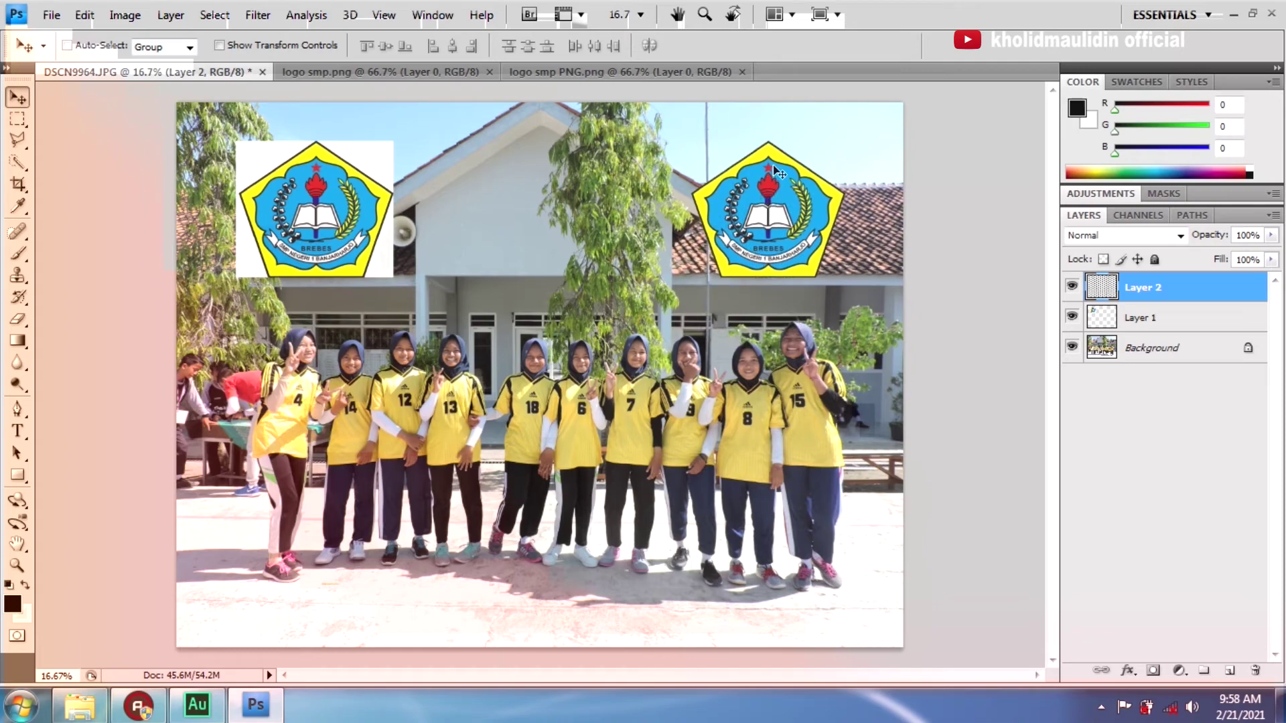